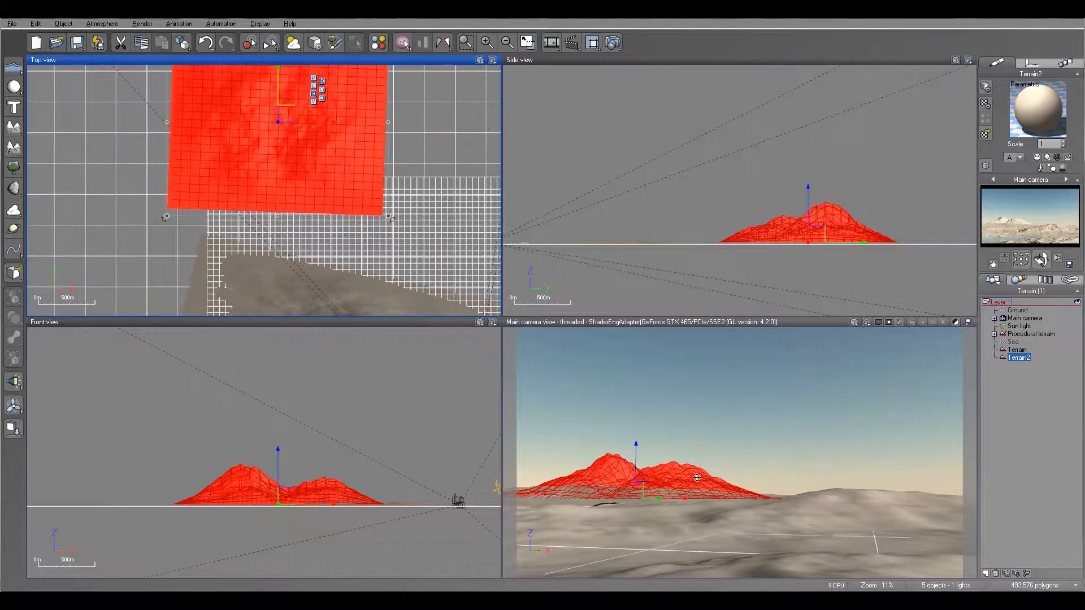
Step: Apply the Rocks and Grass SandStone colour map to Terrain2's material
{"action": "right_click_drag", "start_coordinate": [366, 83], "coordinate": [353, 103]}
{"action": "double_click", "coordinate": [1037, 110]}
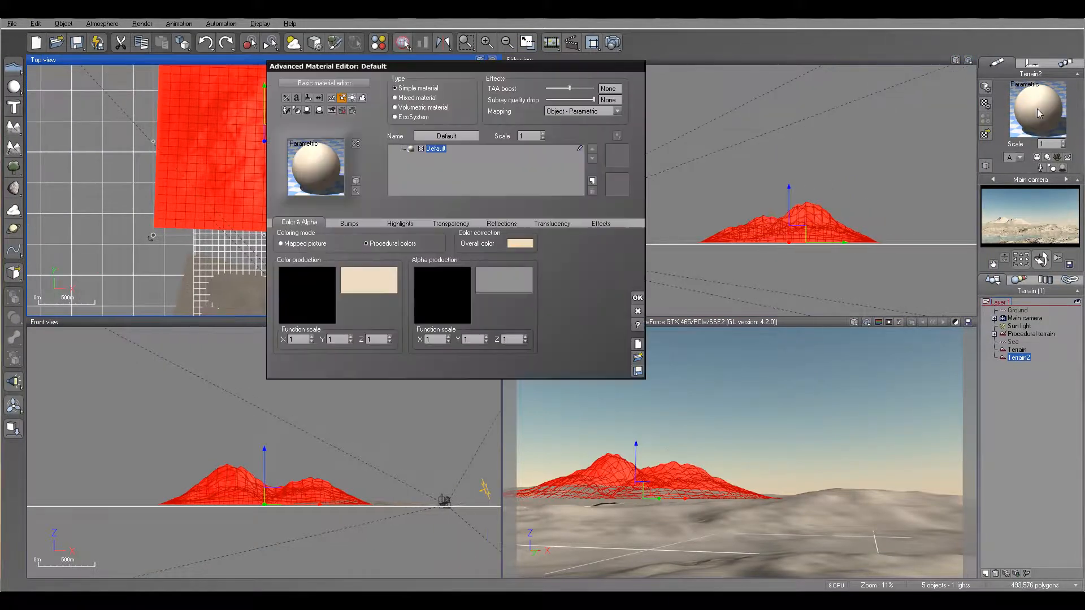
{"action": "left_click", "coordinate": [503, 280]}
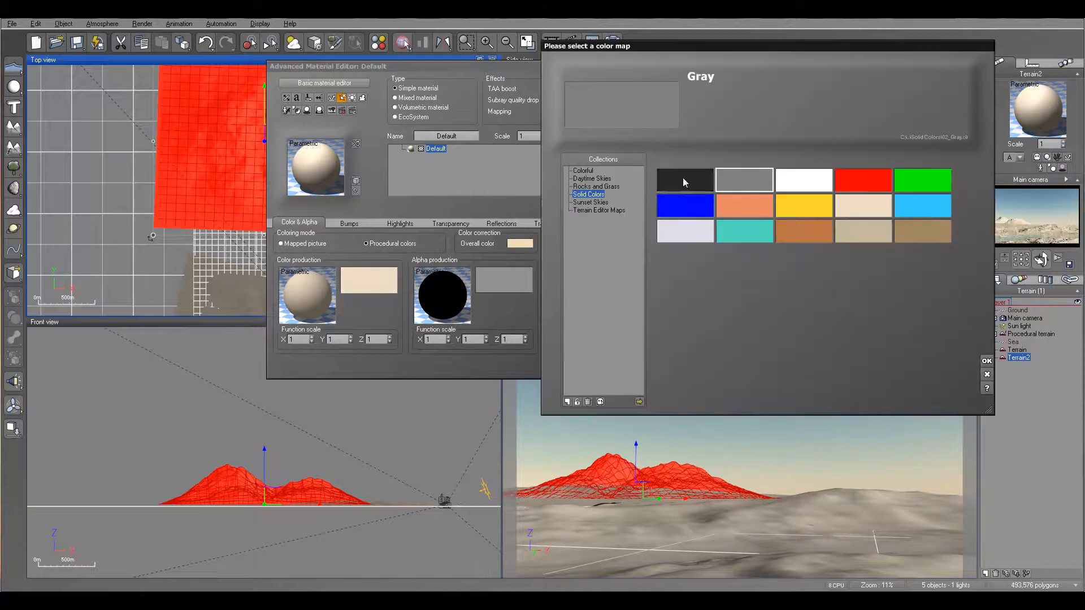
{"action": "left_click", "coordinate": [596, 187]}
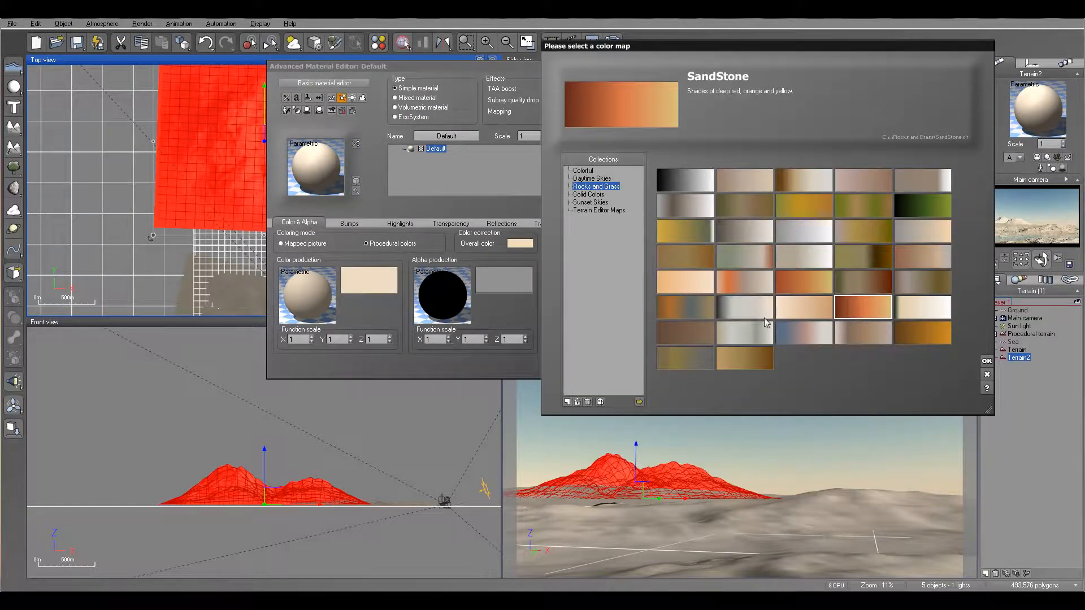
{"action": "left_click", "coordinate": [987, 361]}
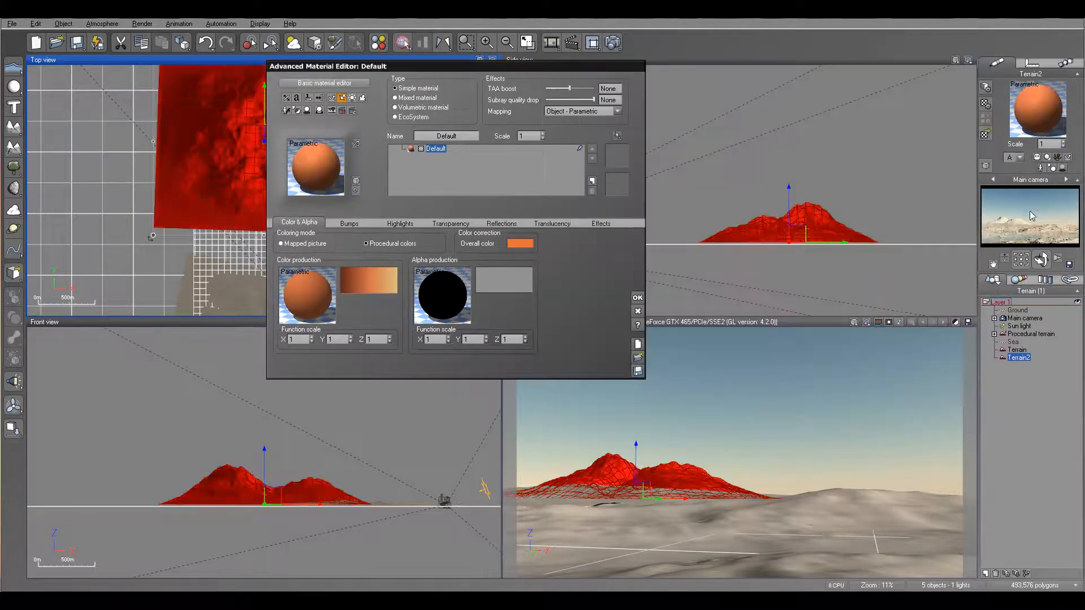
Step: Drive the SandStone colour production with a Grainy Fractal node and confirm the material
{"action": "right_click", "coordinate": [299, 295]}
{"action": "left_click", "coordinate": [325, 297]}
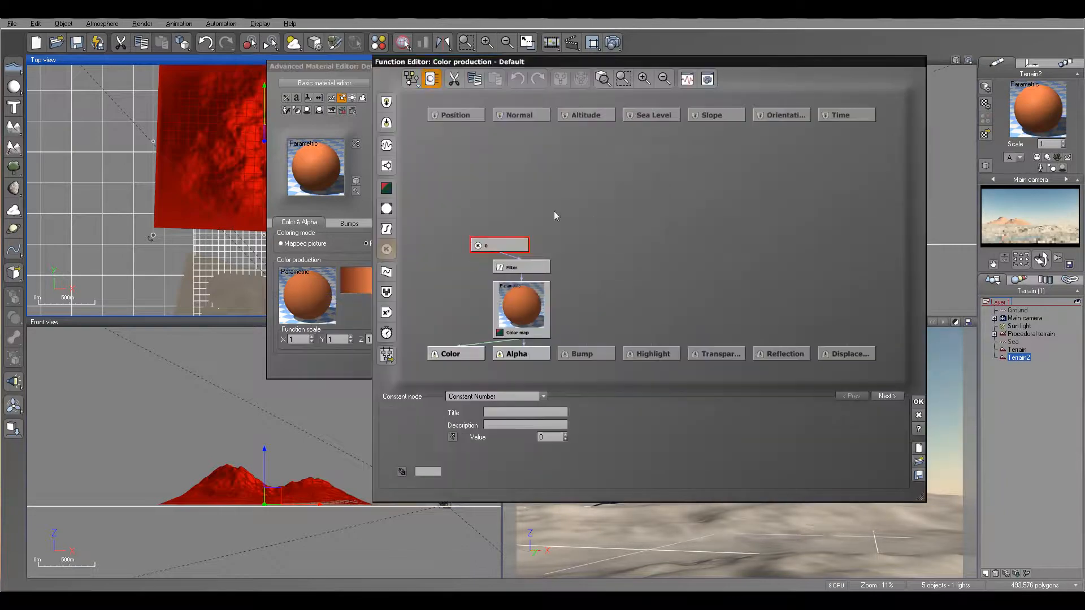
{"action": "left_click", "coordinate": [387, 165]}
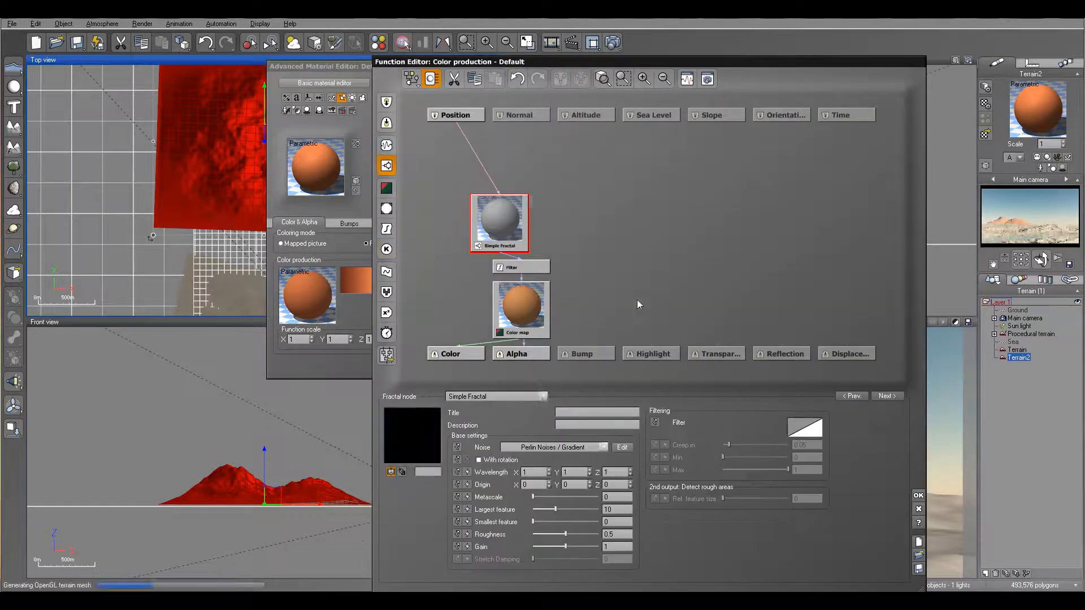
{"action": "left_click", "coordinate": [528, 396]}
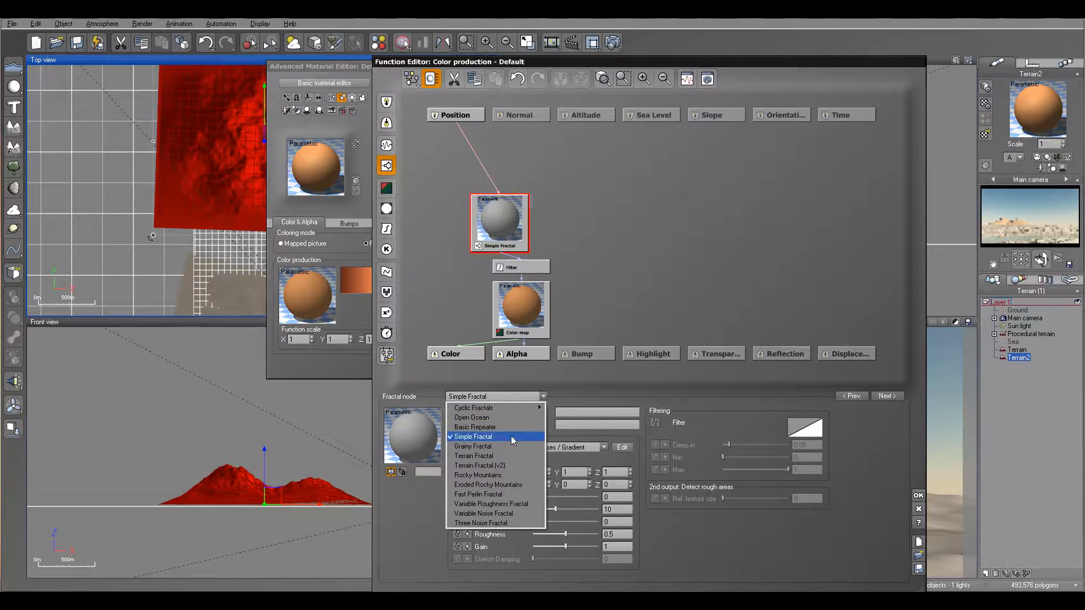
{"action": "left_click", "coordinate": [513, 446]}
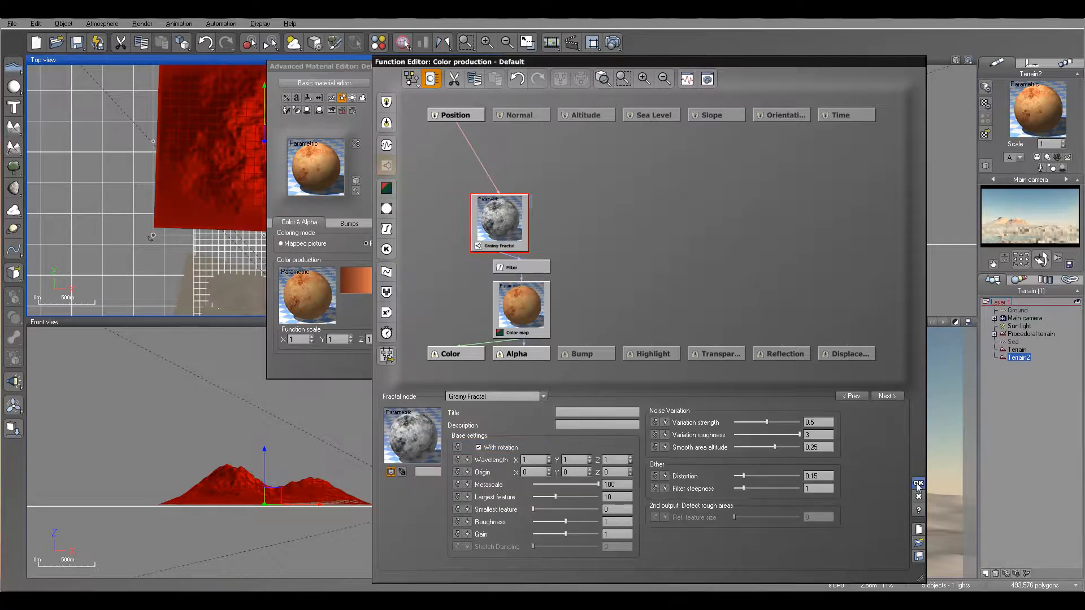
{"action": "left_click", "coordinate": [918, 496]}
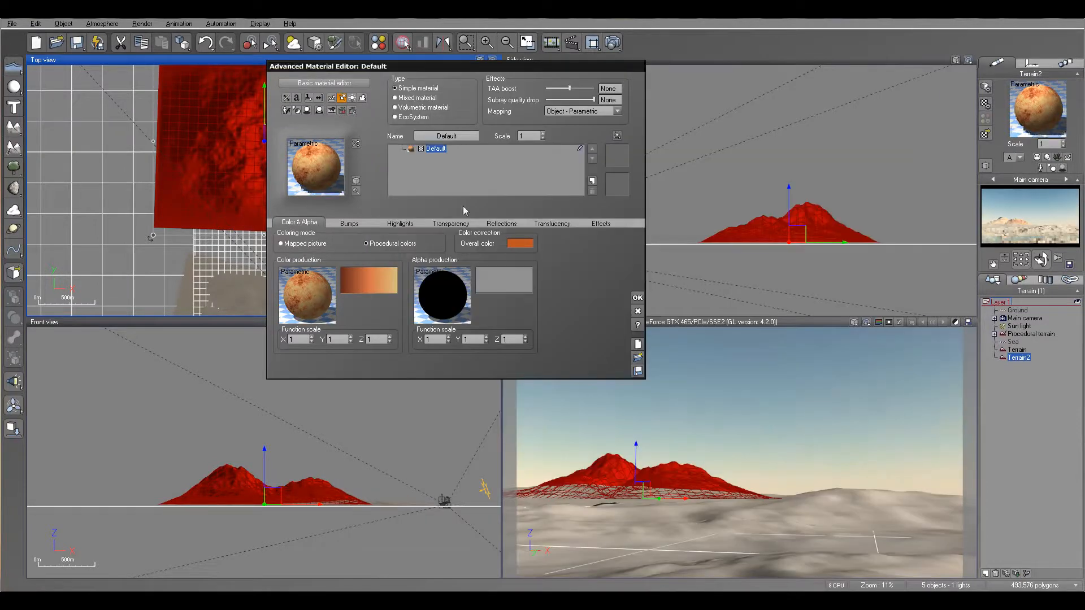
{"action": "left_click", "coordinate": [639, 300]}
{"action": "right_click", "coordinate": [1019, 111]}
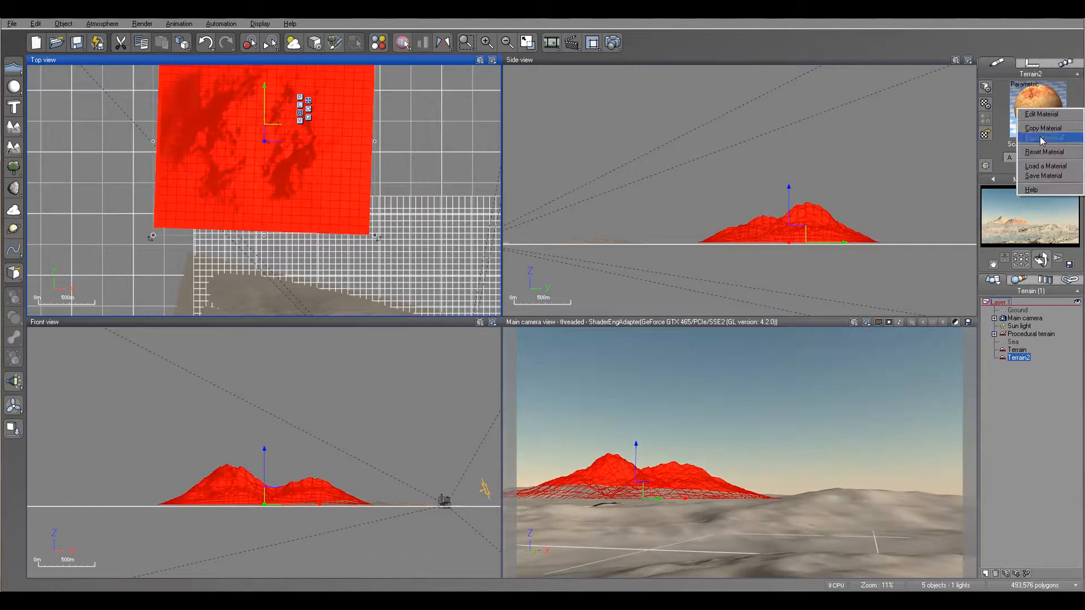
Step: Copy Terrain2's material and paste it onto the Terrain object
{"action": "left_click", "coordinate": [1042, 129]}
{"action": "left_click", "coordinate": [1017, 350]}
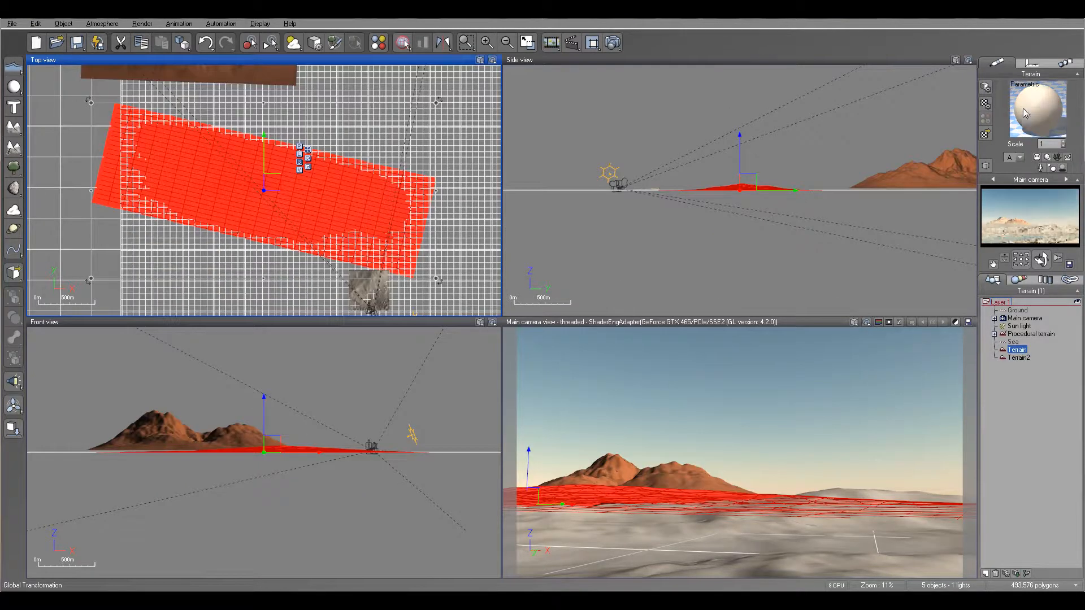
{"action": "right_click", "coordinate": [1072, 113]}
{"action": "left_click", "coordinate": [1044, 138]}
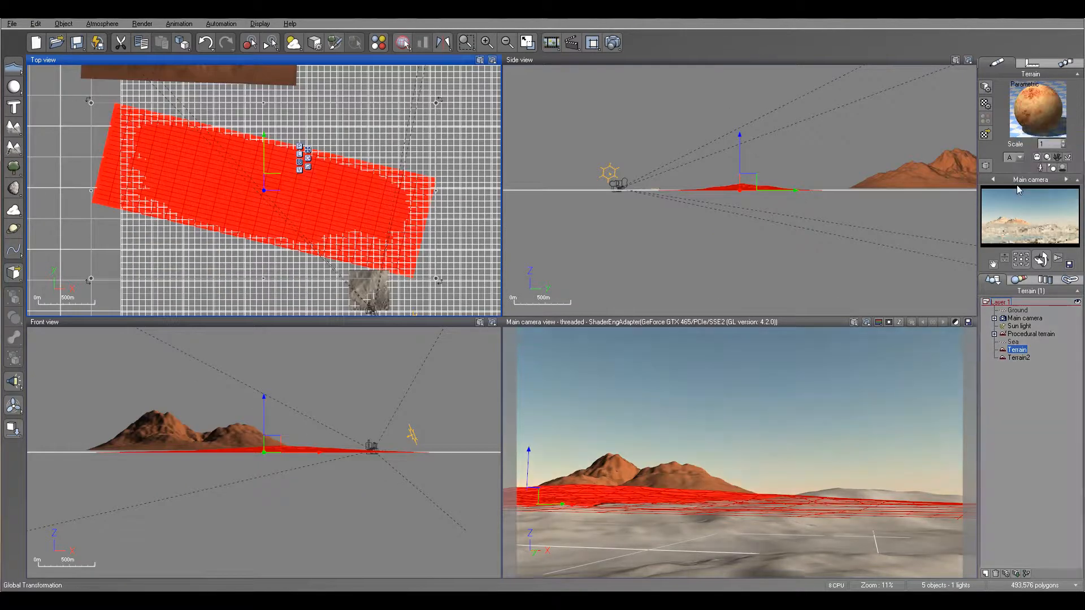
Step: Select the Procedural terrain and zoom in to centre it in the top view
{"action": "left_click", "coordinate": [1022, 358]}
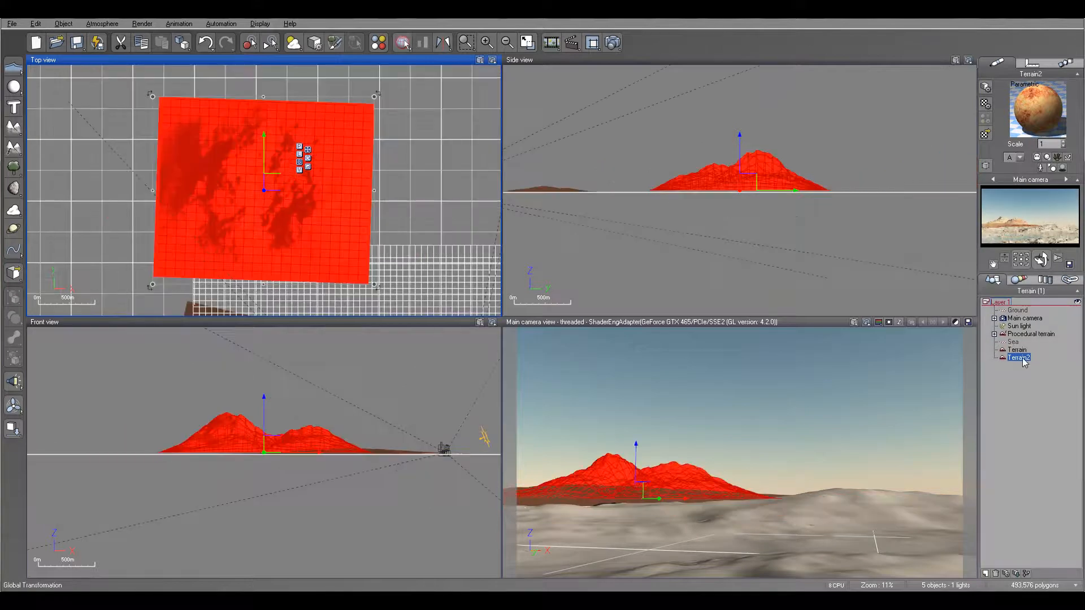
{"action": "left_click", "coordinate": [1036, 334]}
{"action": "scroll", "coordinate": [305, 166], "scroll_direction": "up", "scroll_amount": 5}
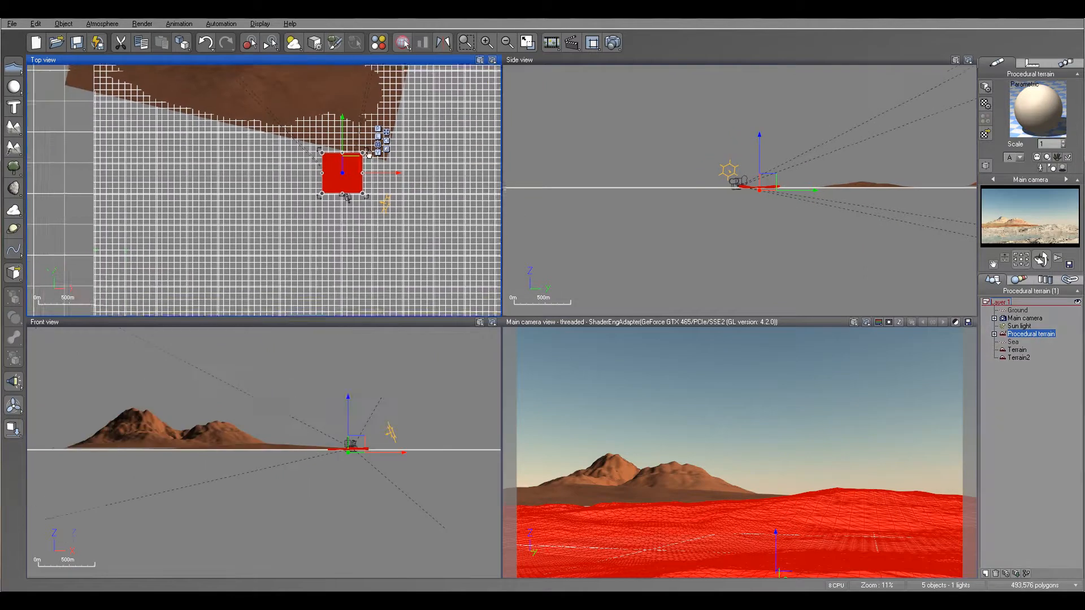
{"action": "right_click_drag", "start_coordinate": [310, 188], "coordinate": [345, 199]}
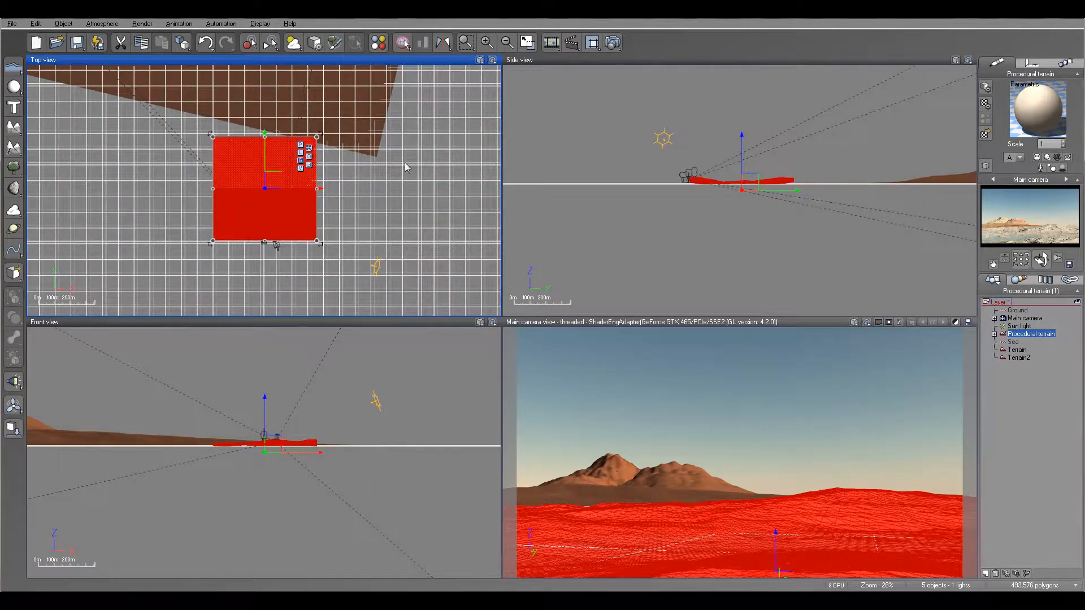
Step: Apply the SandStone colour map to the Procedural terrain's material
{"action": "double_click", "coordinate": [1038, 109]}
{"action": "left_click_drag", "start_coordinate": [557, 70], "coordinate": [722, 90]}
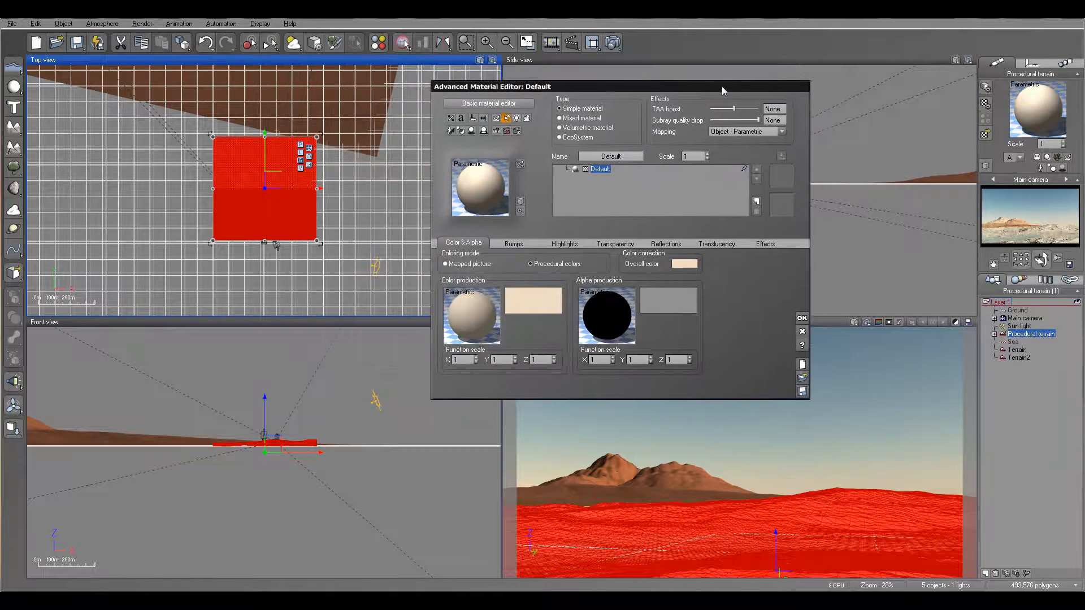
{"action": "left_click", "coordinate": [534, 301]}
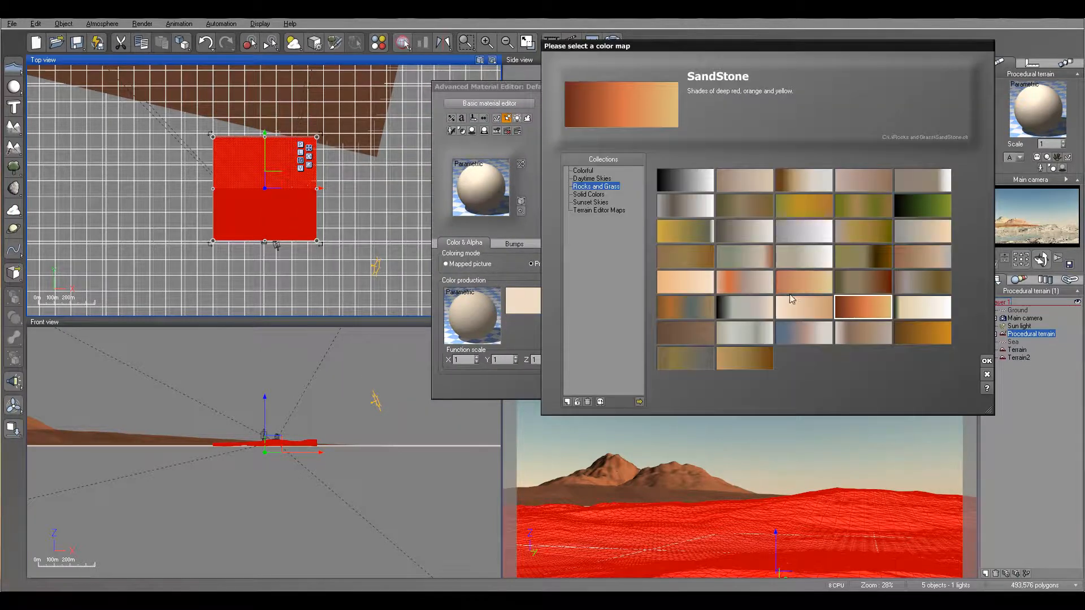
{"action": "left_click", "coordinate": [986, 362]}
Step: Add an External Dependency node reading the Procedural terrain's EM value to the colour function
{"action": "right_click", "coordinate": [477, 314]}
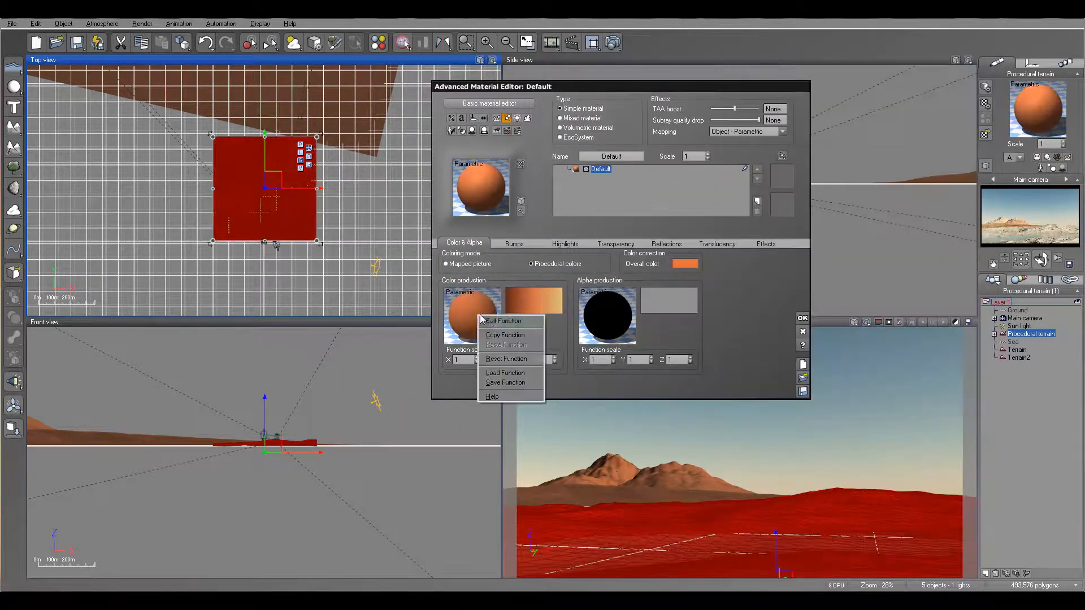
{"action": "left_click", "coordinate": [508, 320]}
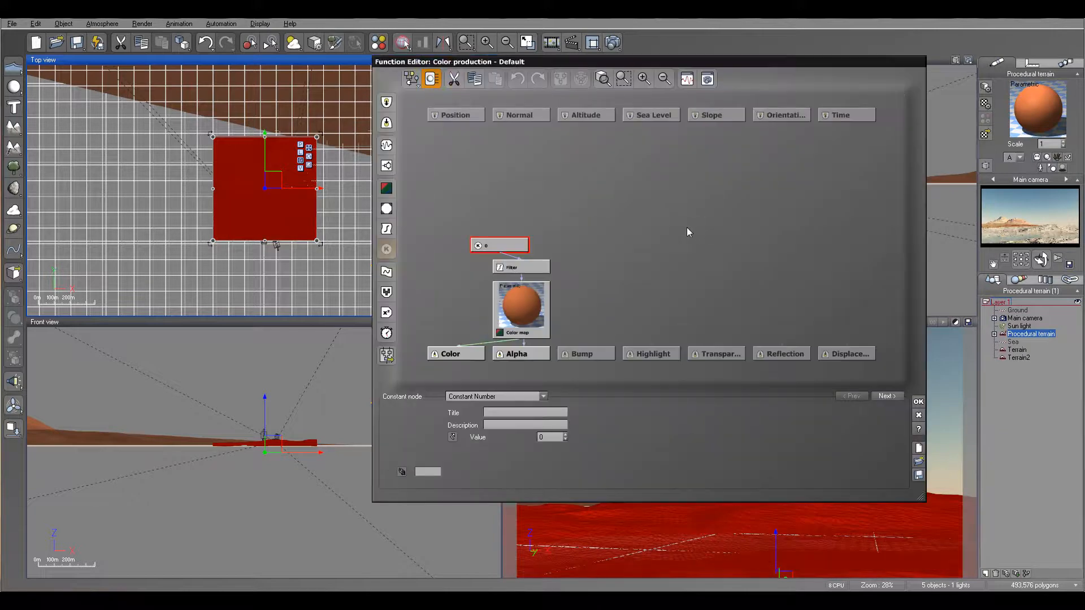
{"action": "left_click", "coordinate": [478, 176]}
{"action": "left_click", "coordinate": [388, 103]}
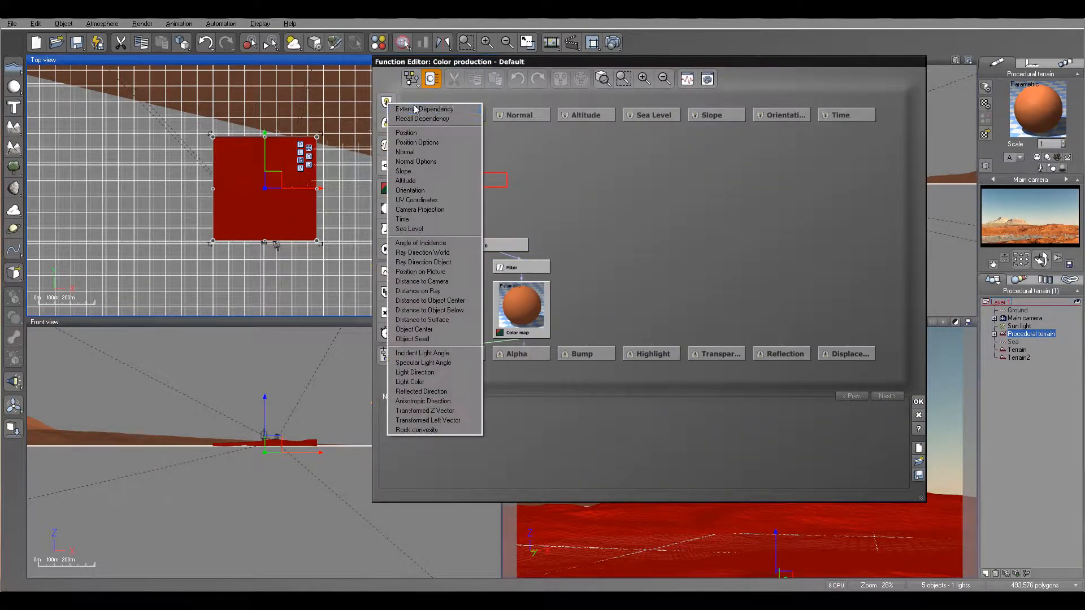
{"action": "left_click", "coordinate": [429, 108]}
{"action": "left_click", "coordinate": [556, 437]}
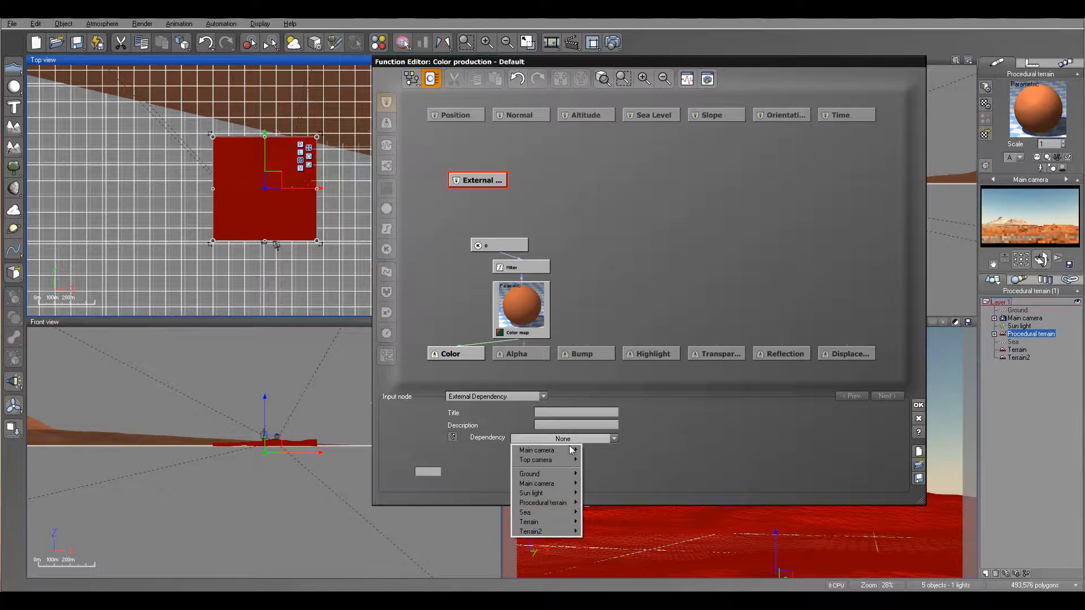
{"action": "mouse_move", "coordinate": [567, 523]}
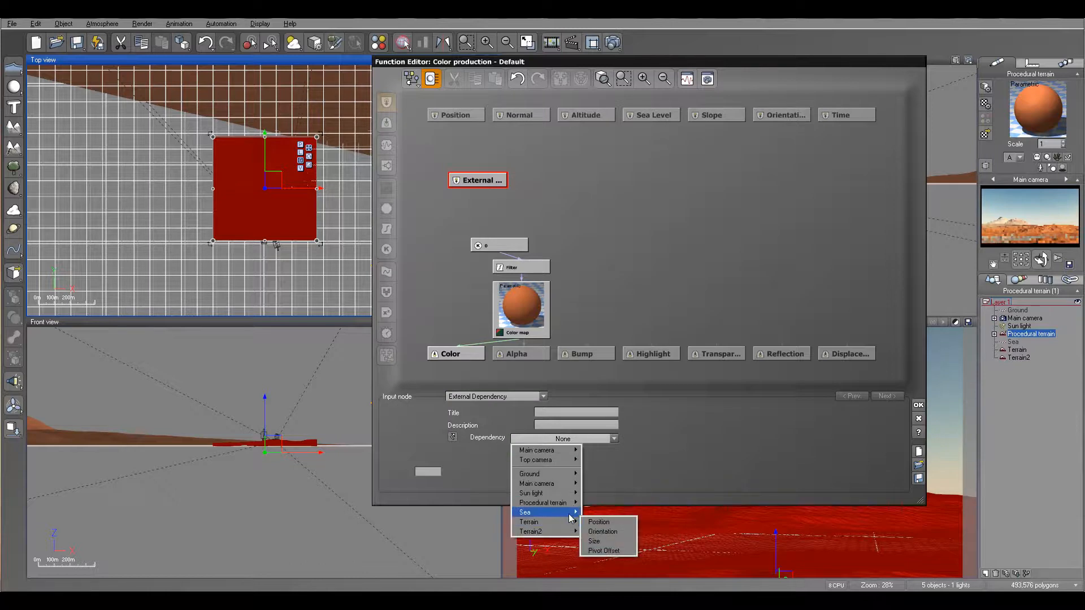
{"action": "mouse_move", "coordinate": [565, 503]}
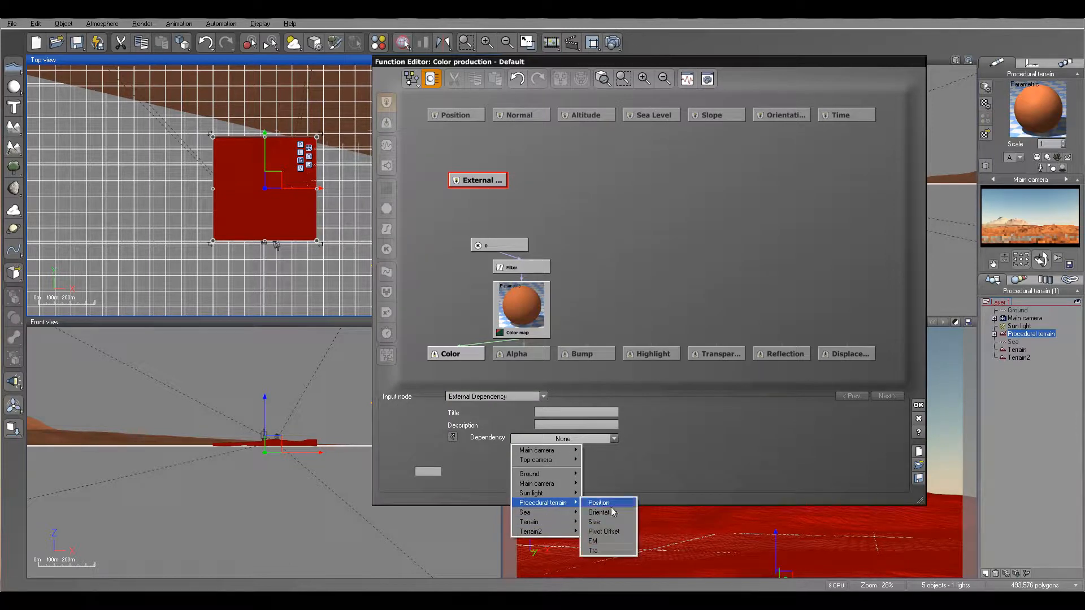
{"action": "left_click", "coordinate": [612, 541]}
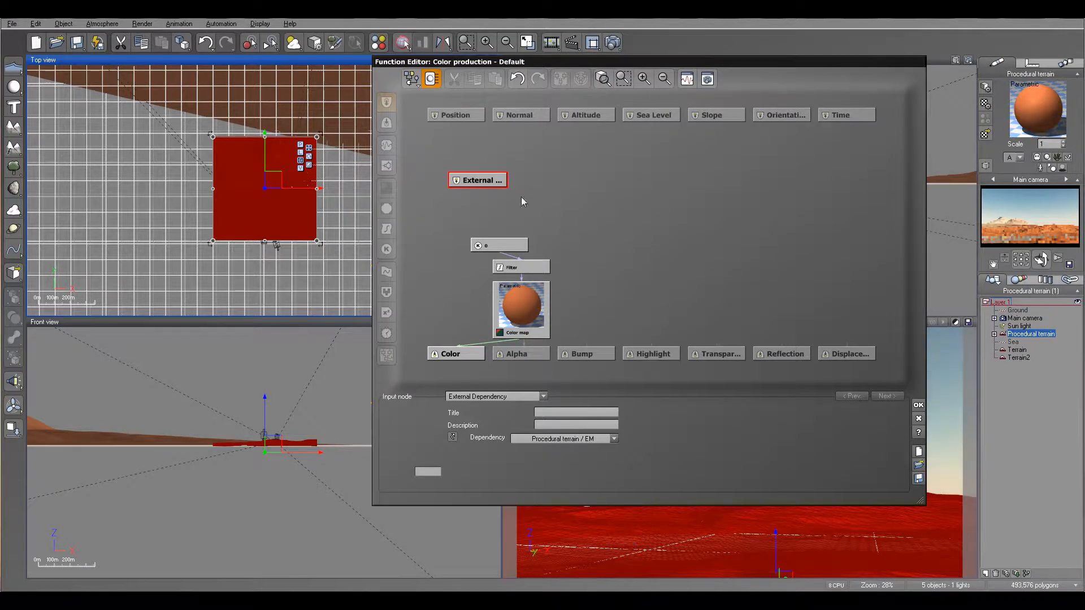
Step: Replace the constant 0 node by linking the External node into the Filter, then accept
{"action": "left_click", "coordinate": [505, 243]}
{"action": "key", "text": "Delete"}
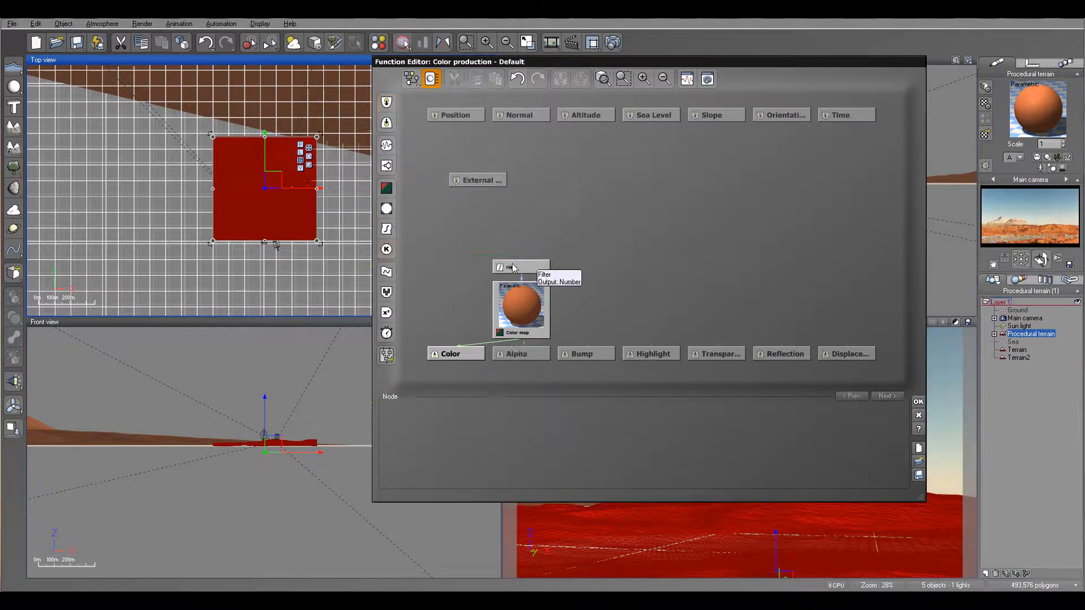
{"action": "left_click_drag", "start_coordinate": [523, 261], "coordinate": [478, 186]}
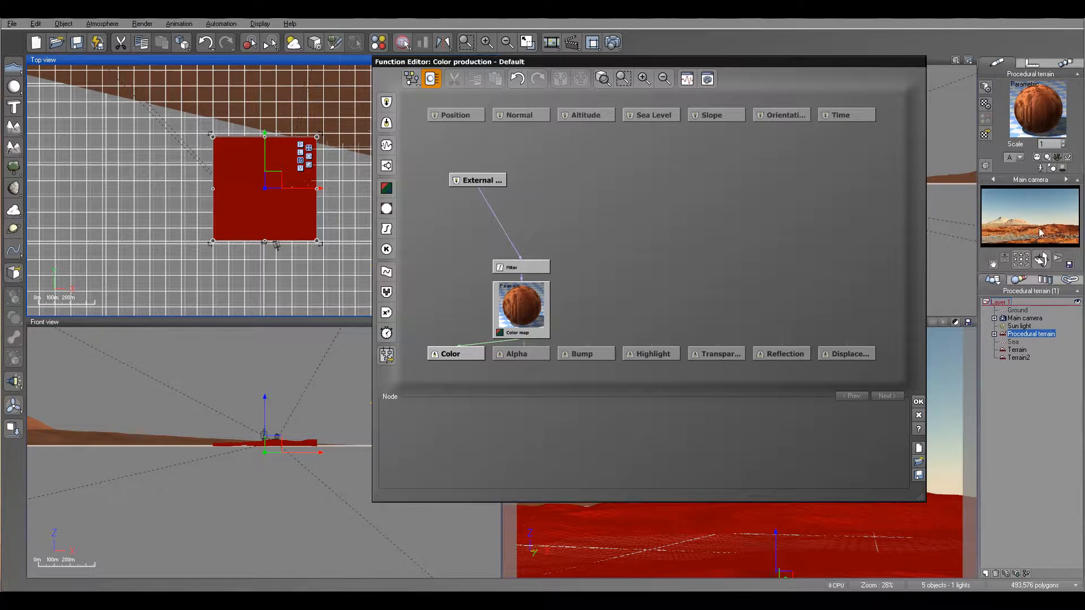
{"action": "left_click", "coordinate": [918, 401]}
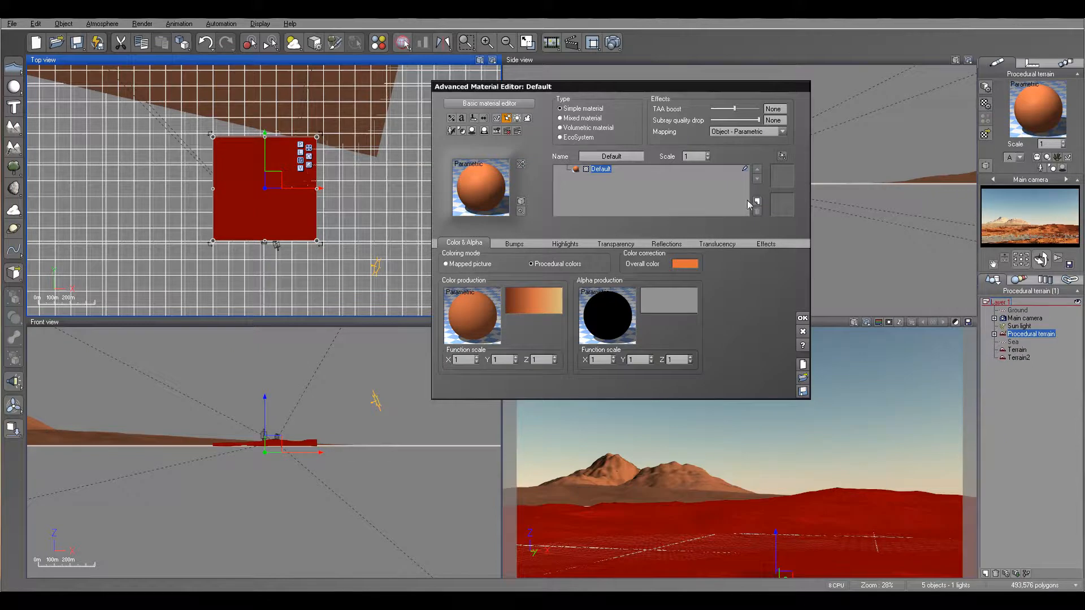
Step: Load the Soft Dunes material from the Landscapes collection onto the Procedural terrain
{"action": "left_click", "coordinate": [778, 213]}
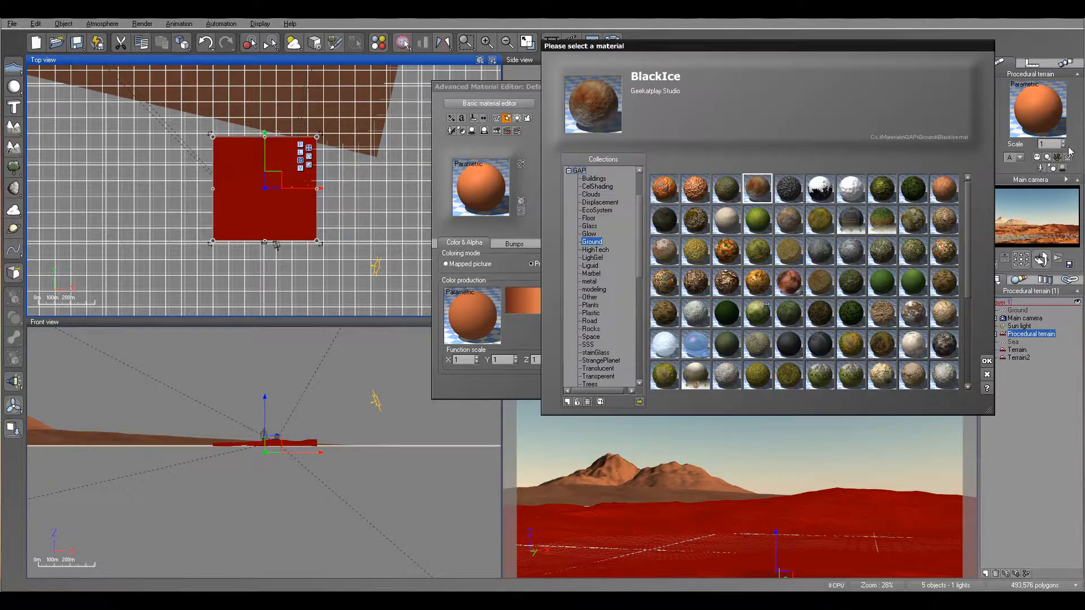
{"action": "left_click_drag", "start_coordinate": [826, 47], "coordinate": [754, 41]}
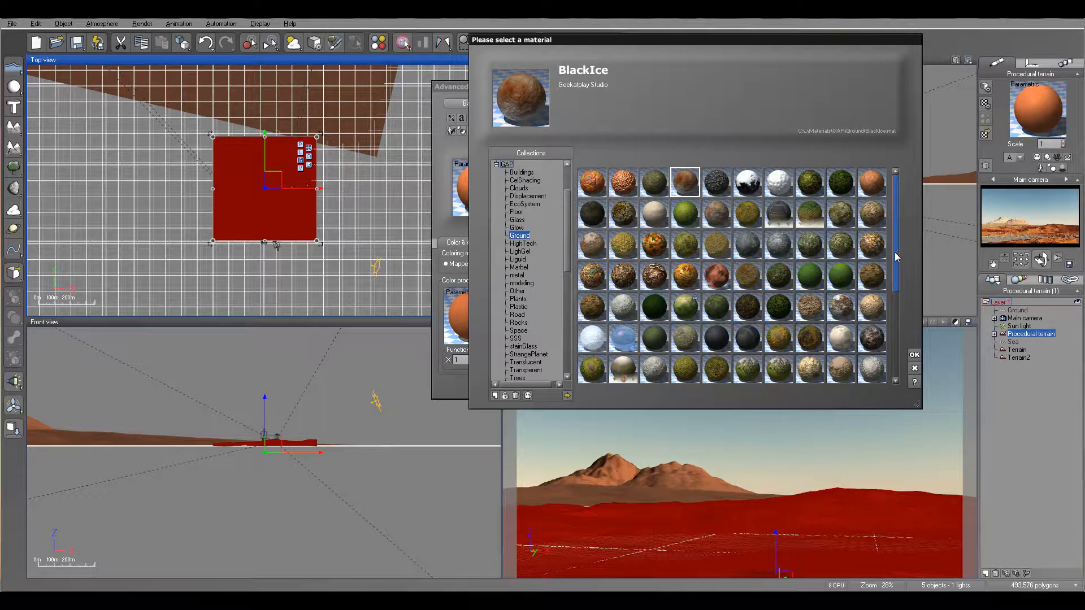
{"action": "scroll", "coordinate": [564, 228], "scroll_direction": "down", "scroll_amount": 10}
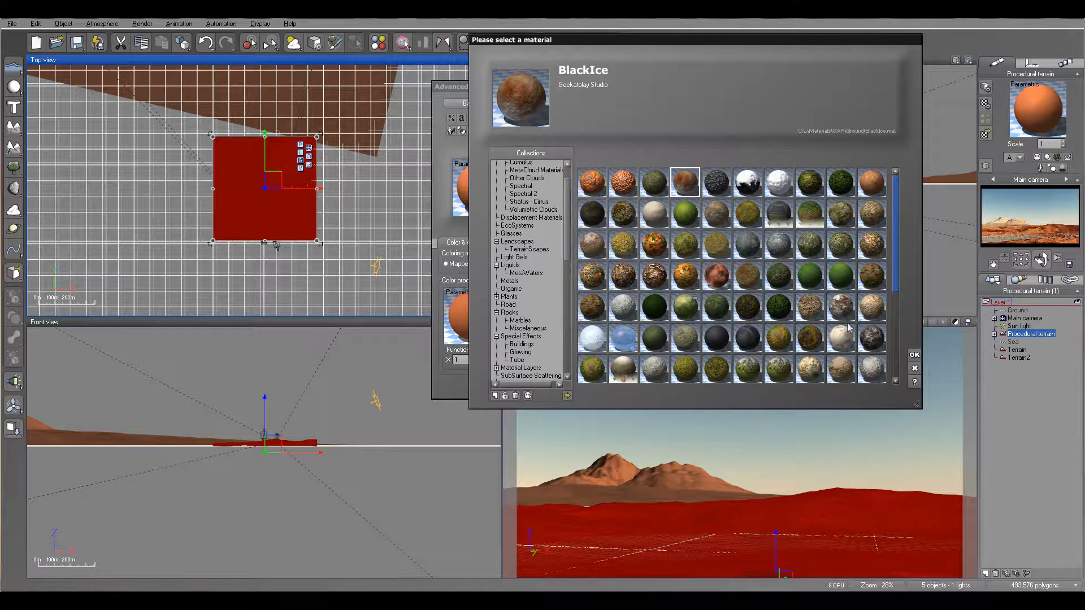
{"action": "left_click", "coordinate": [522, 242]}
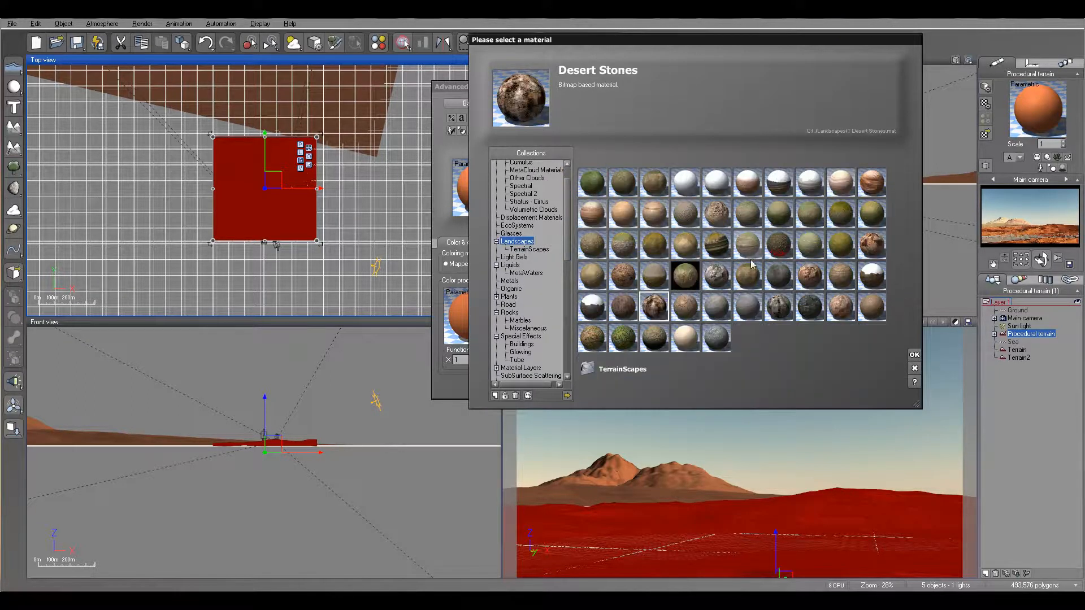
{"action": "left_click", "coordinate": [690, 344]}
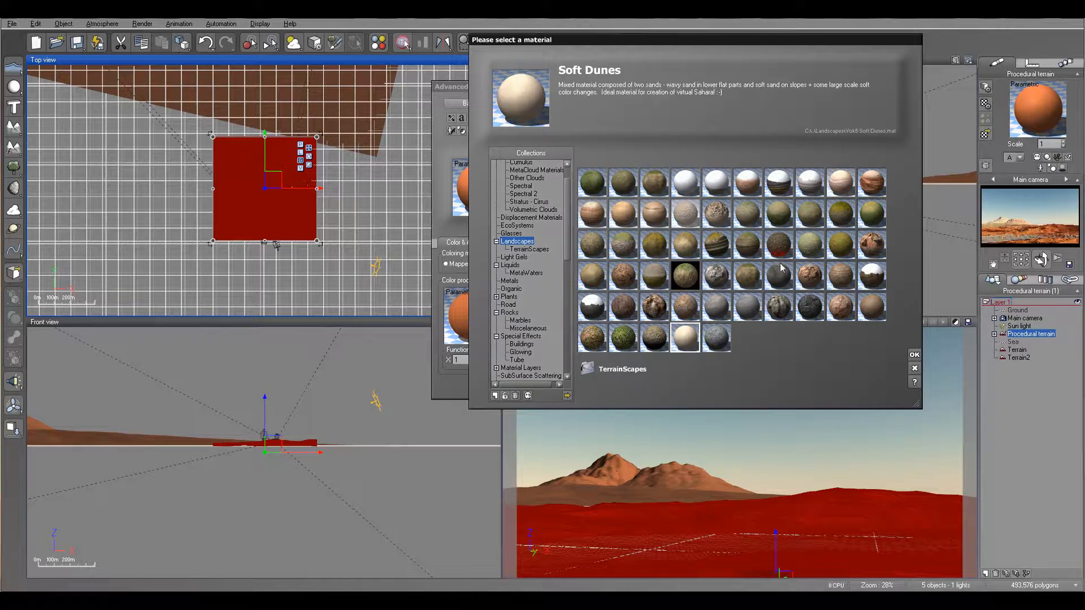
{"action": "left_click", "coordinate": [914, 354]}
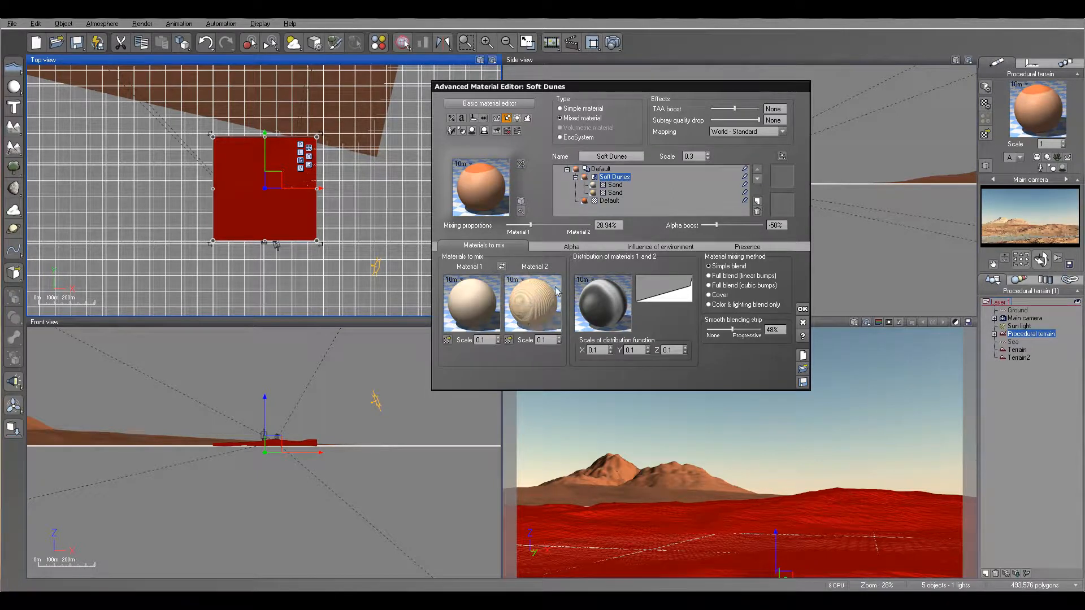
Step: Set the first Sand layer's alpha boost to 0% and global transparency to 100%
{"action": "left_click", "coordinate": [591, 110]}
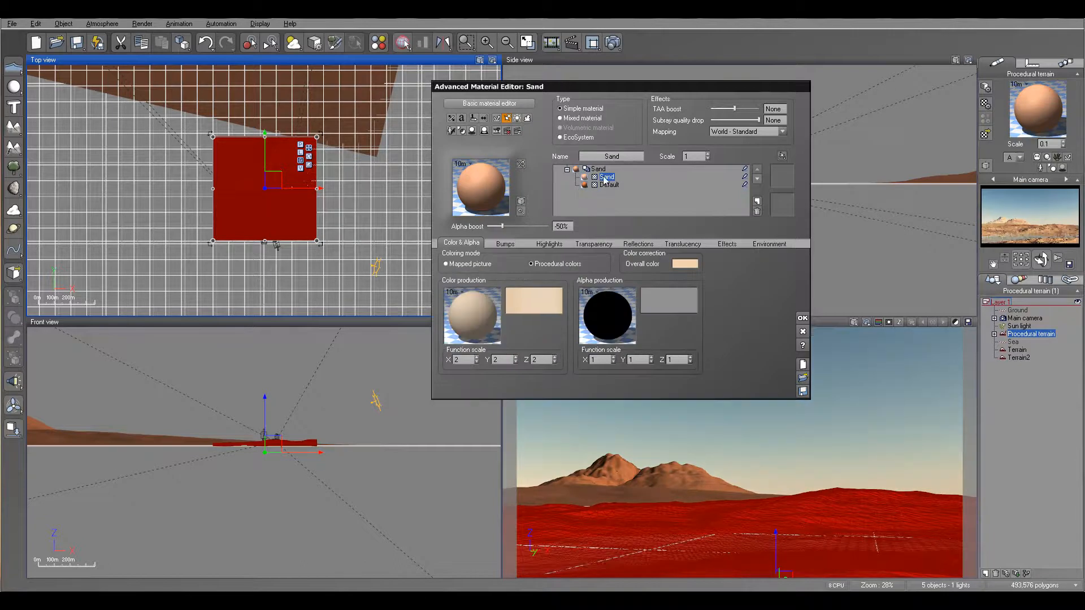
{"action": "left_click", "coordinate": [593, 243]}
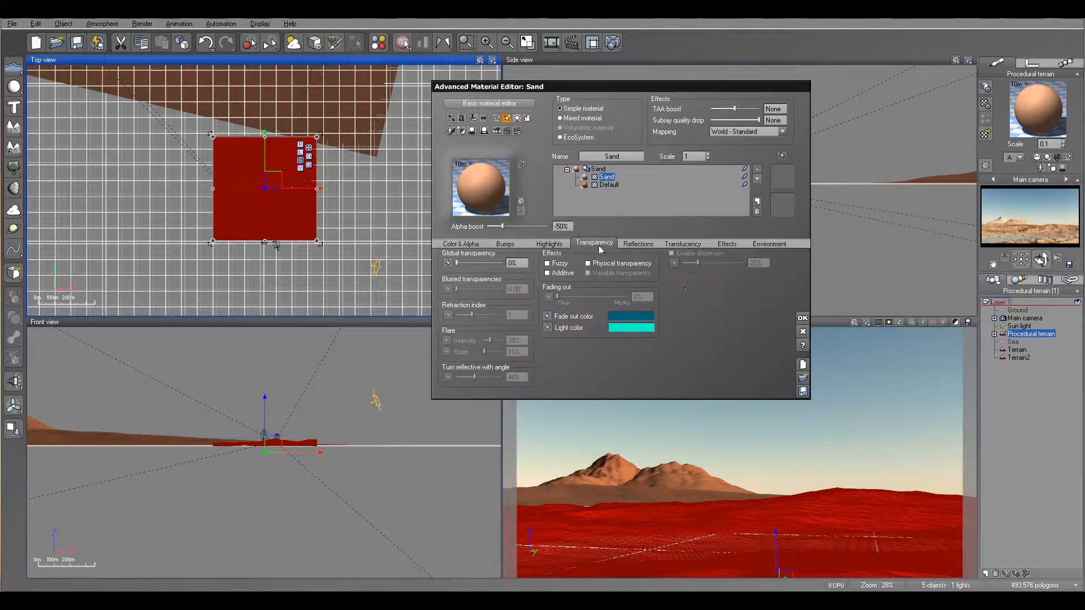
{"action": "left_click", "coordinate": [562, 227]}
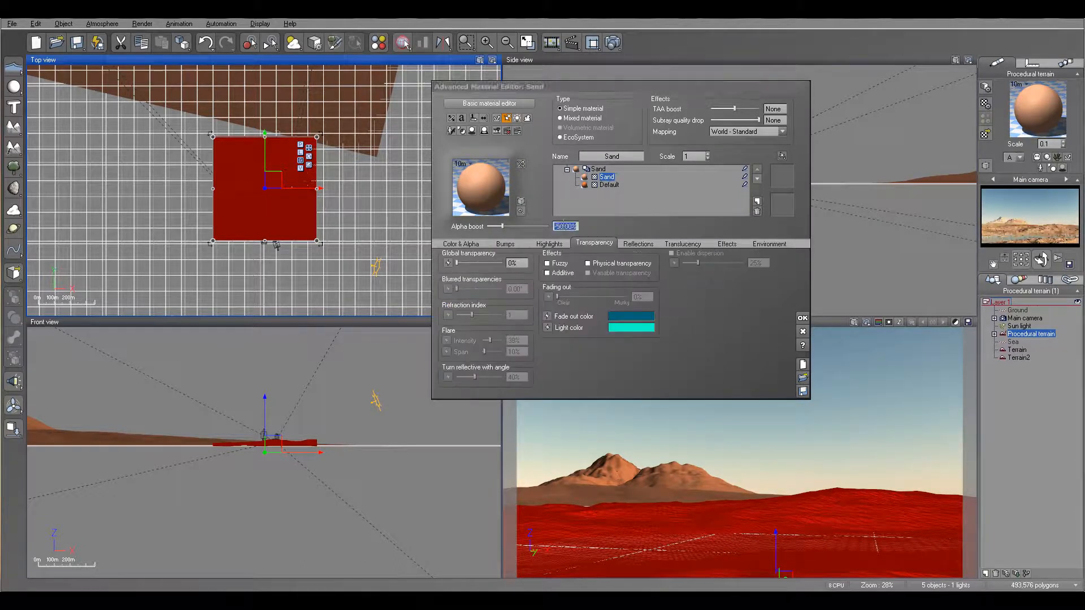
{"action": "type", "text": "0"}
{"action": "key", "text": "Return"}
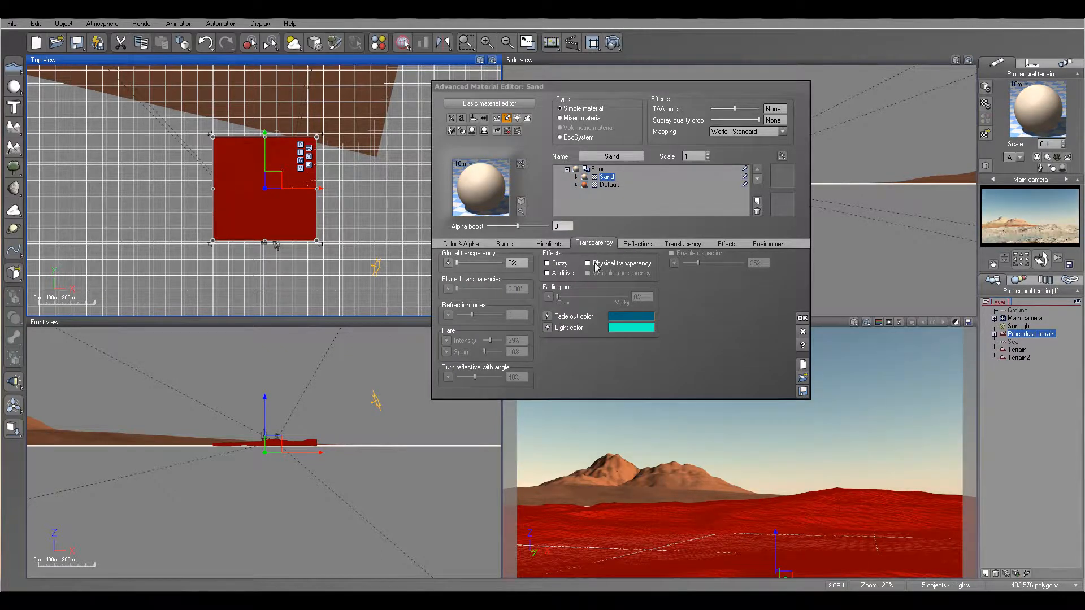
{"action": "left_click_drag", "start_coordinate": [470, 262], "coordinate": [505, 263]}
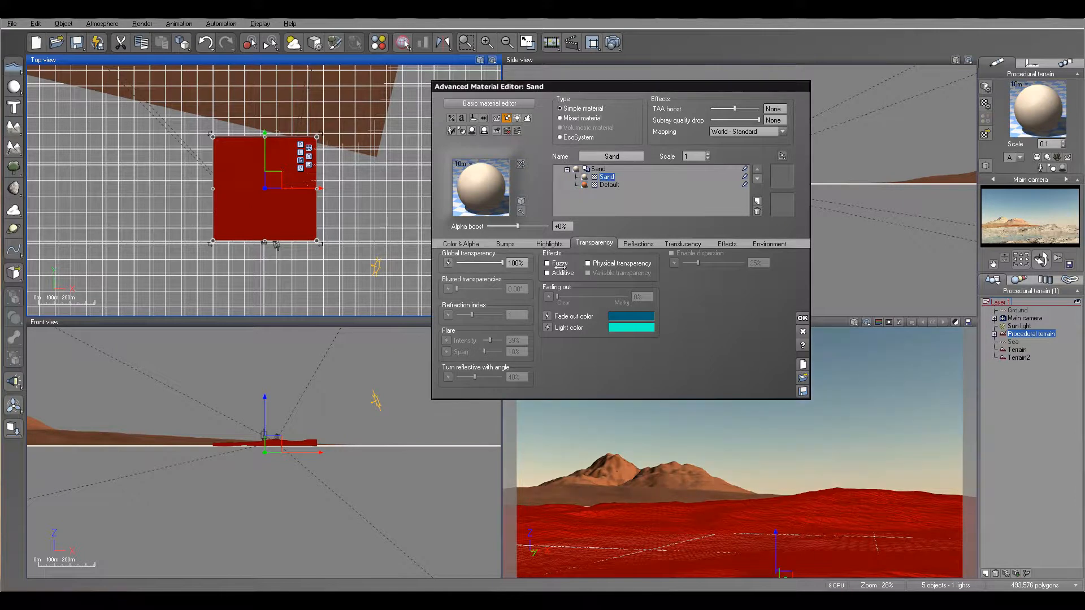
Step: Add an External Dependency on the Procedural terrain to the global transparency function
{"action": "left_click", "coordinate": [450, 265]}
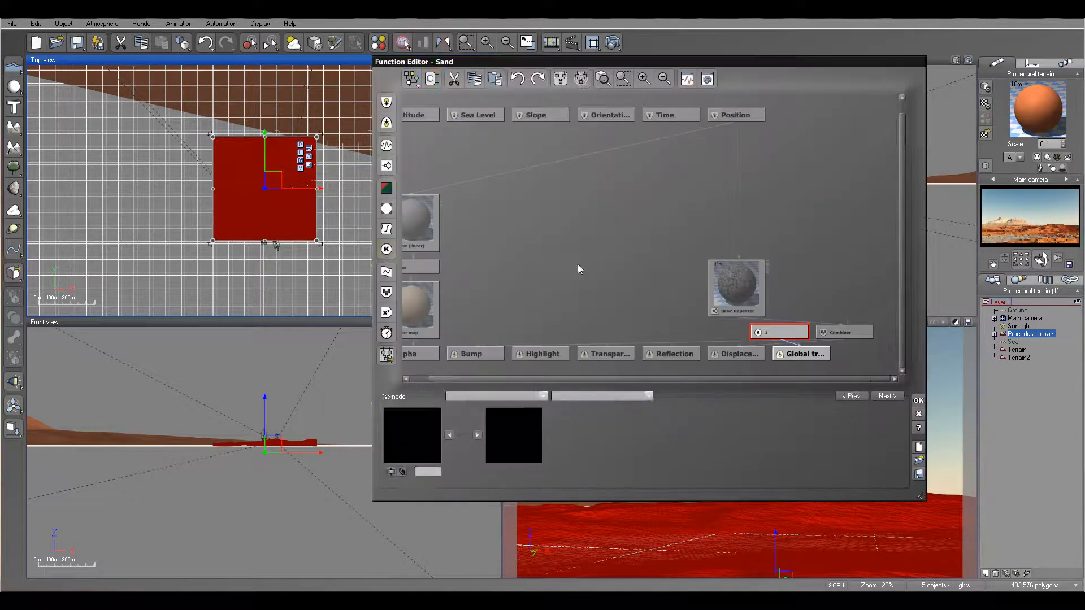
{"action": "left_click_drag", "start_coordinate": [744, 286], "coordinate": [615, 242]}
{"action": "left_click_drag", "start_coordinate": [787, 337], "coordinate": [743, 249]}
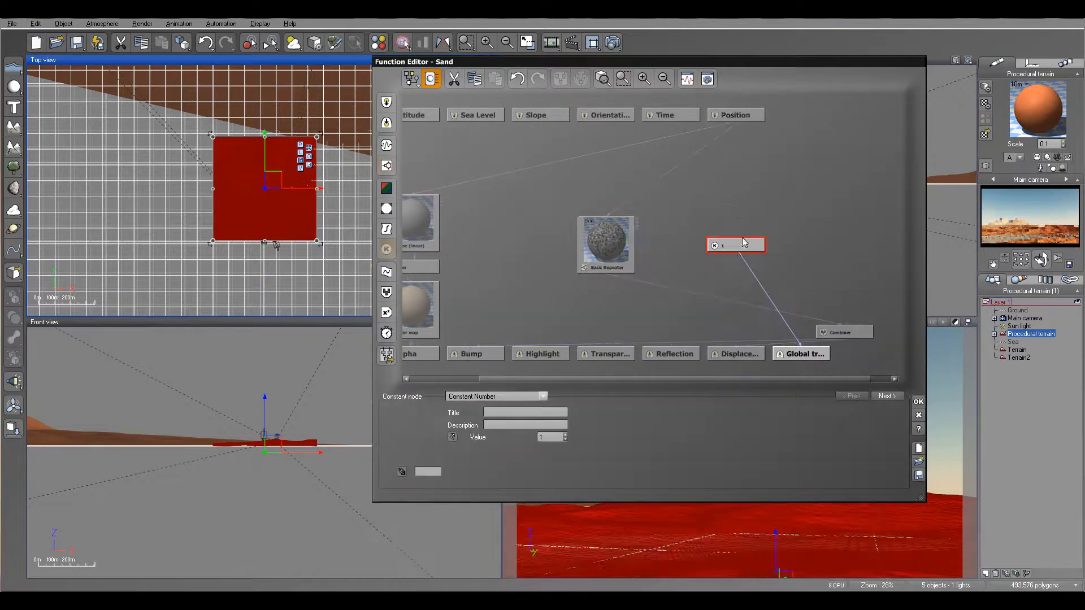
{"action": "left_click", "coordinate": [388, 102]}
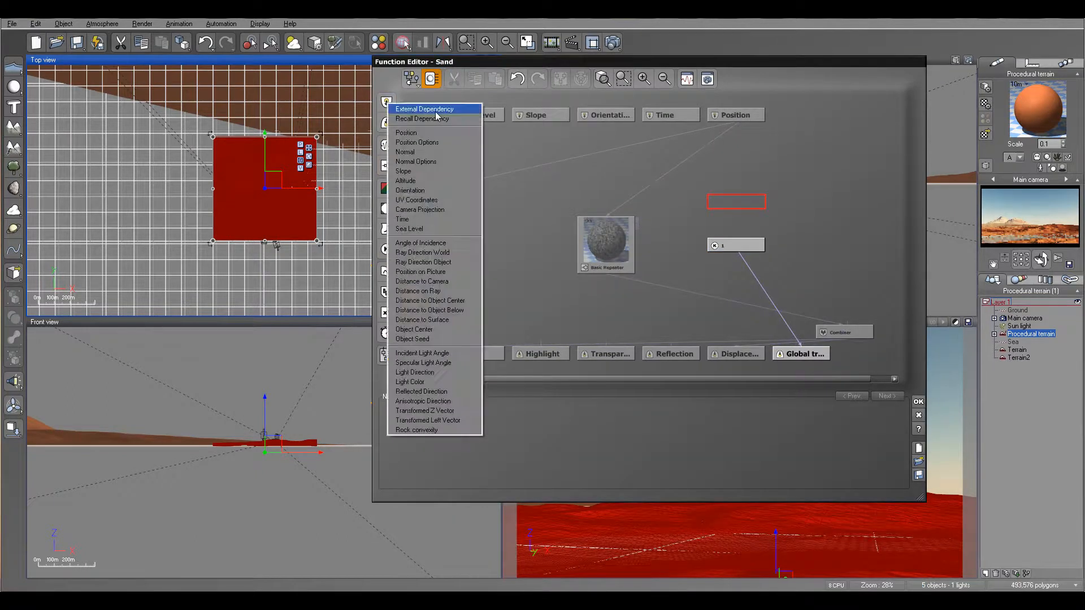
{"action": "left_click", "coordinate": [436, 110]}
{"action": "left_click", "coordinate": [613, 438]}
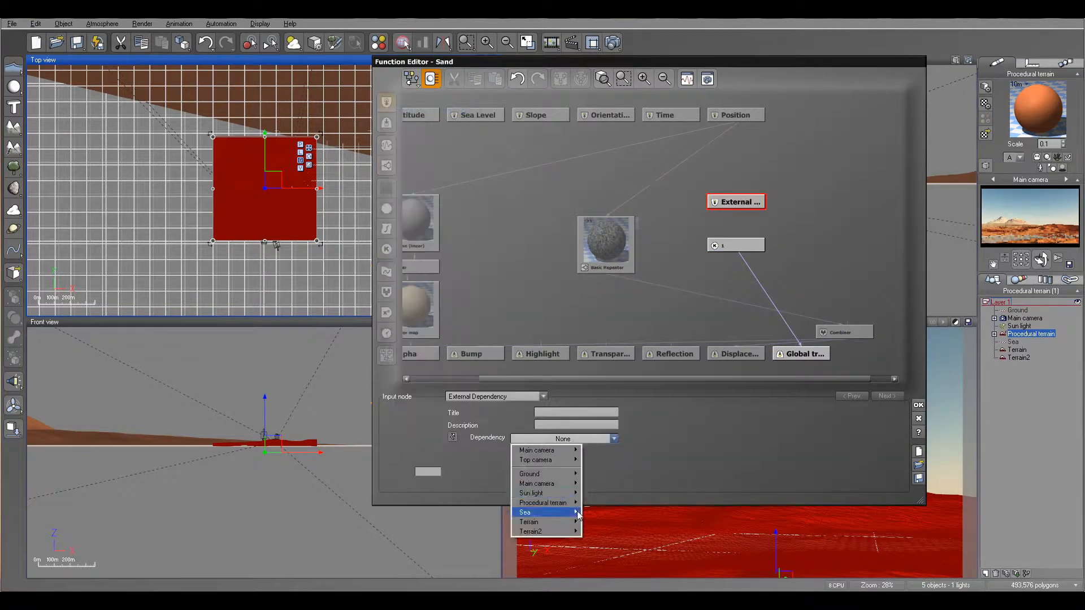
{"action": "mouse_move", "coordinate": [576, 503]}
{"action": "left_click", "coordinate": [607, 548]}
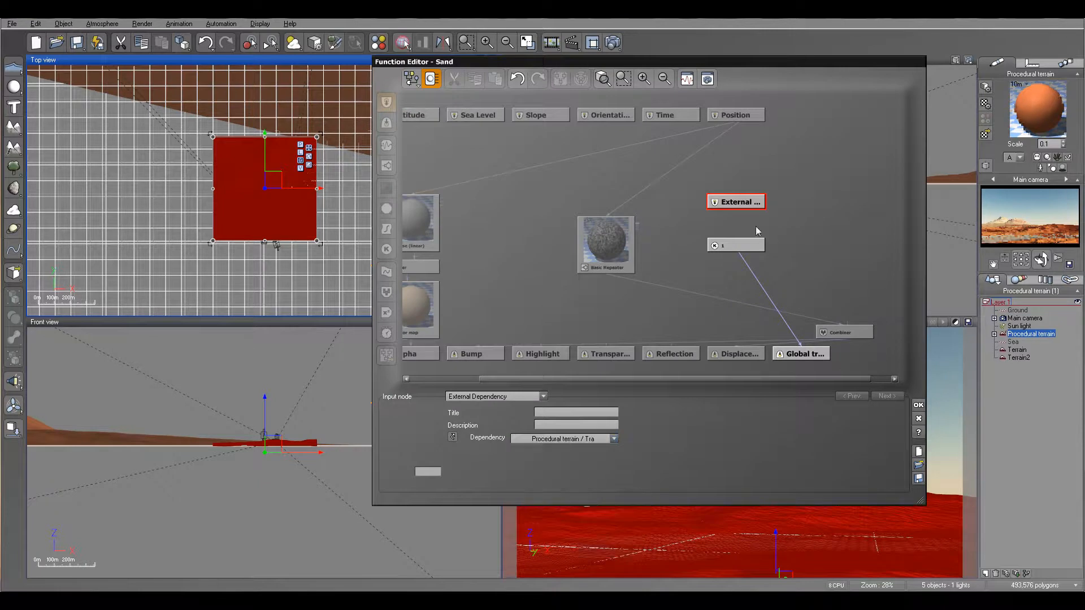
Step: Replace the constant 1 node with the External link and insert a Filter node into it
{"action": "left_click", "coordinate": [729, 248]}
{"action": "key", "text": "Delete"}
{"action": "left_click_drag", "start_coordinate": [802, 339], "coordinate": [736, 203]}
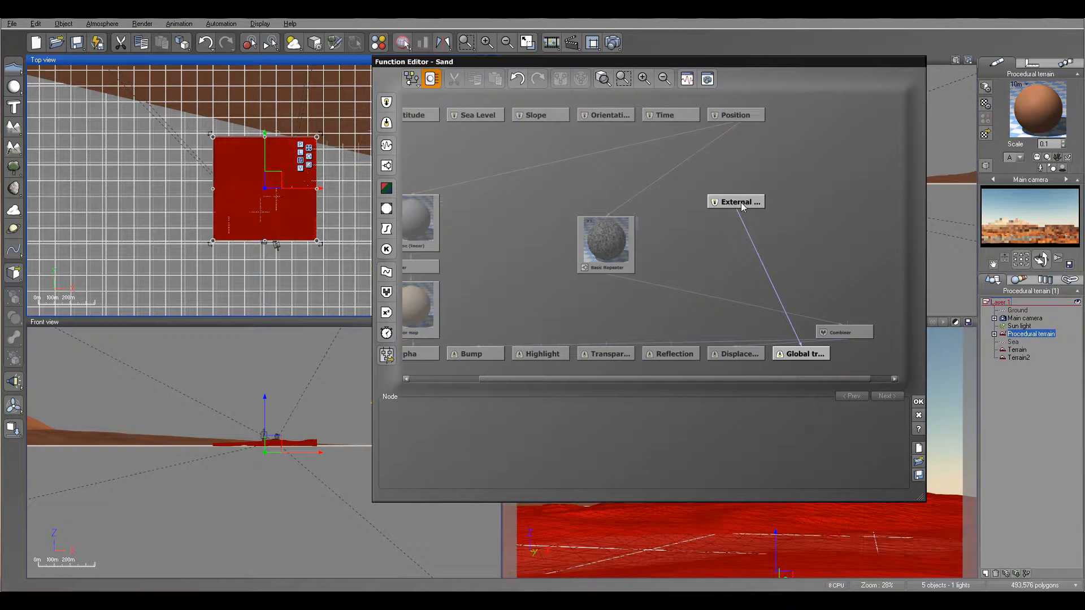
{"action": "left_click", "coordinate": [740, 203]}
{"action": "left_click_drag", "start_coordinate": [749, 202], "coordinate": [749, 224]}
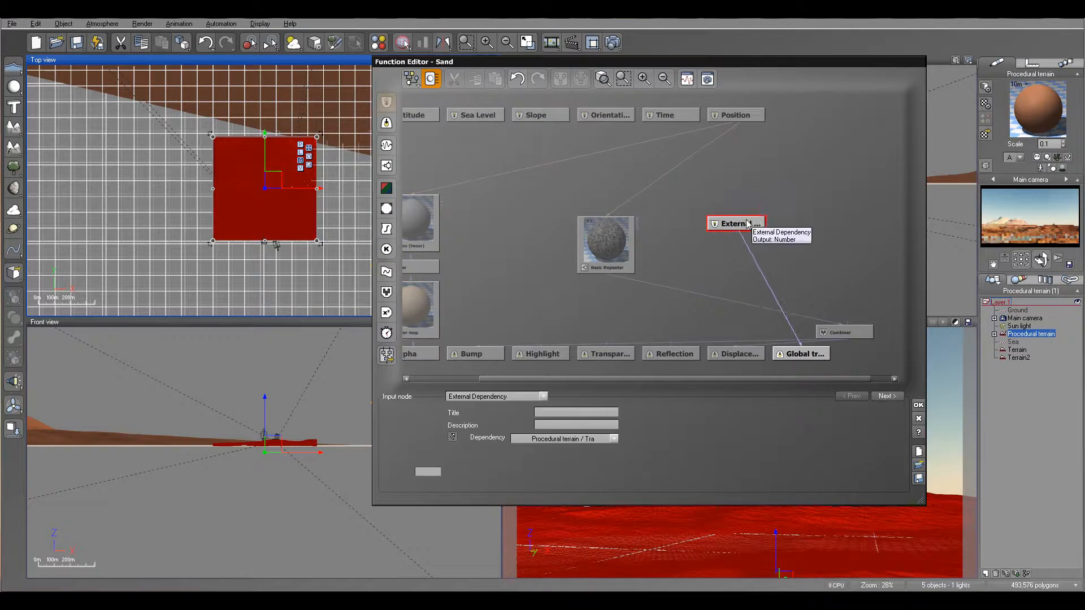
{"action": "left_click", "coordinate": [768, 288]}
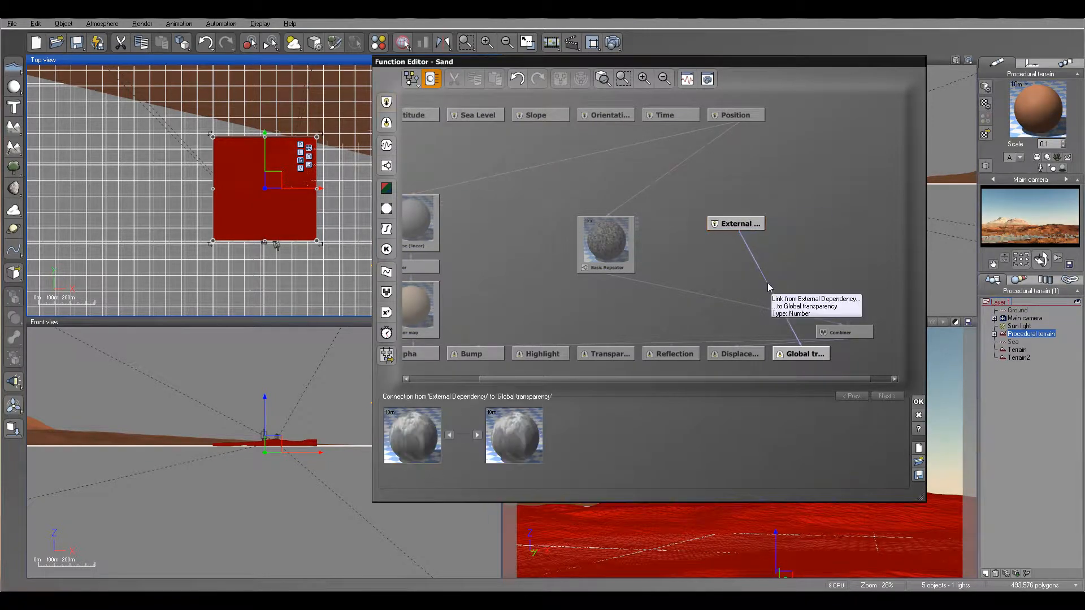
{"action": "left_click", "coordinate": [390, 232]}
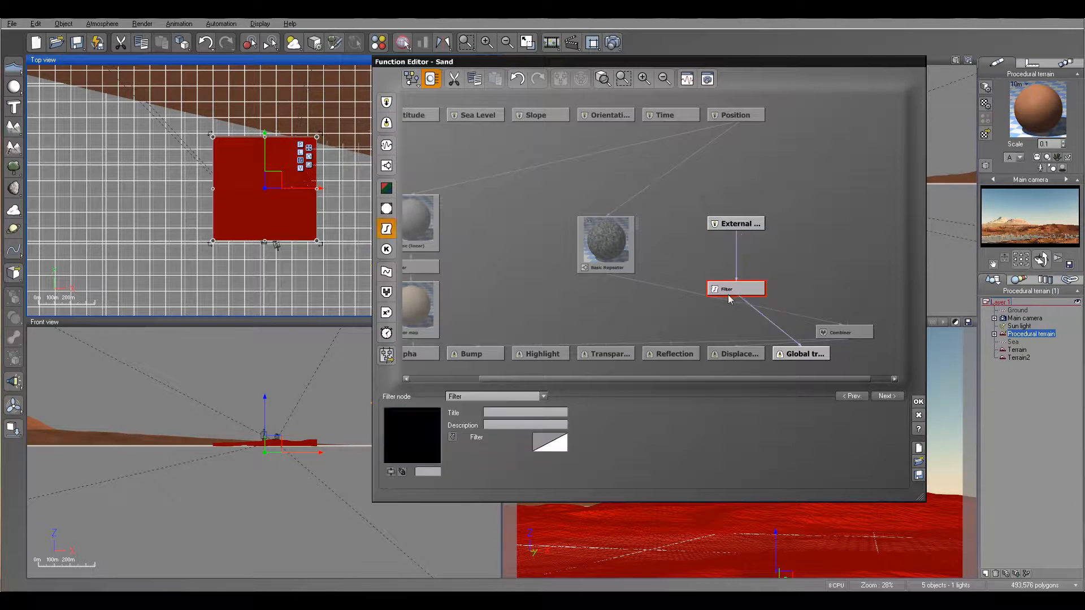
Step: Reshape the Filter curve with keypoints at about (0, -0.53) and (0.50, 0.53)
{"action": "right_click", "coordinate": [550, 444]}
{"action": "left_click", "coordinate": [571, 447]}
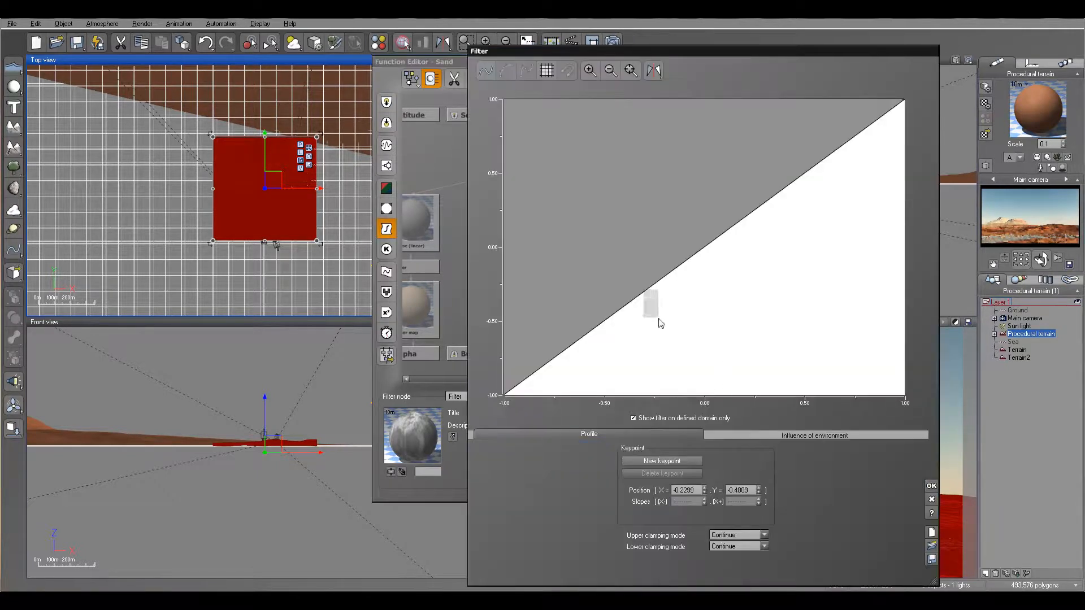
{"action": "left_click_drag", "start_coordinate": [646, 293], "coordinate": [703, 325]}
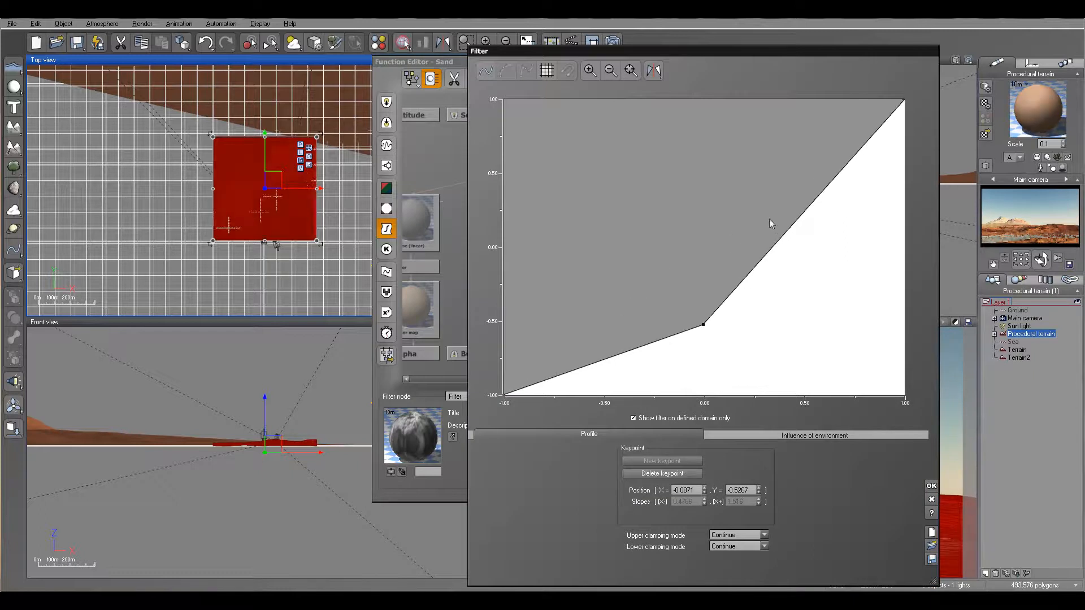
{"action": "left_click_drag", "start_coordinate": [796, 221], "coordinate": [805, 168]}
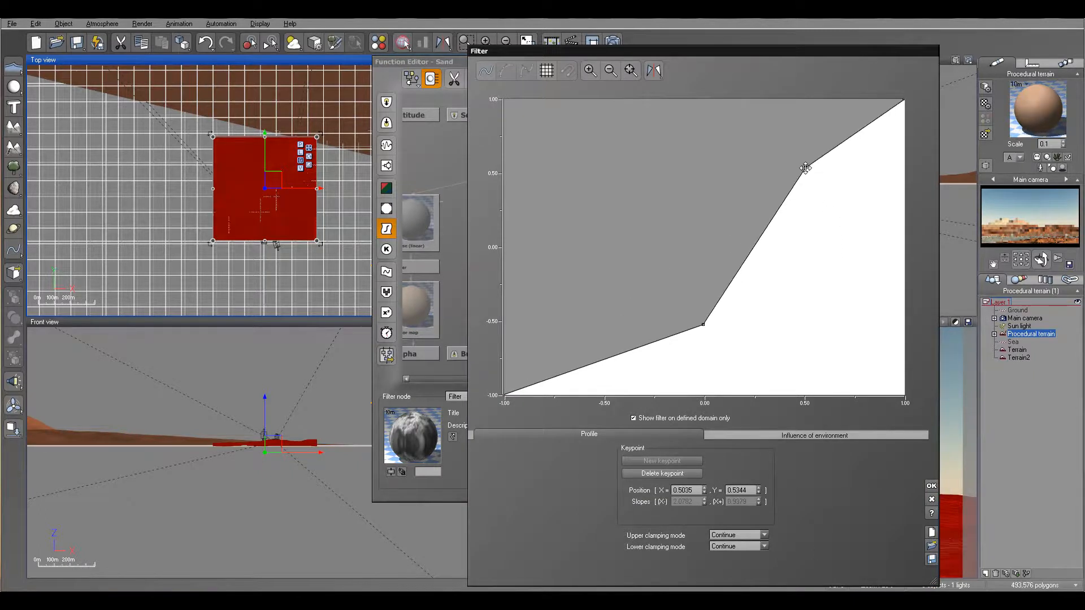
{"action": "left_click", "coordinate": [931, 486]}
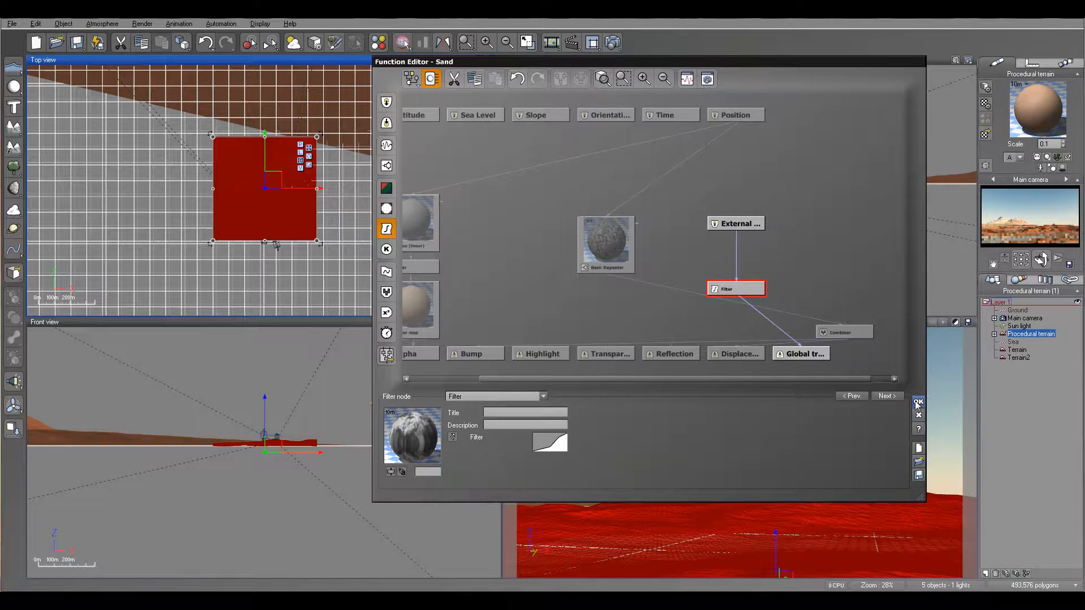
{"action": "left_click", "coordinate": [918, 401]}
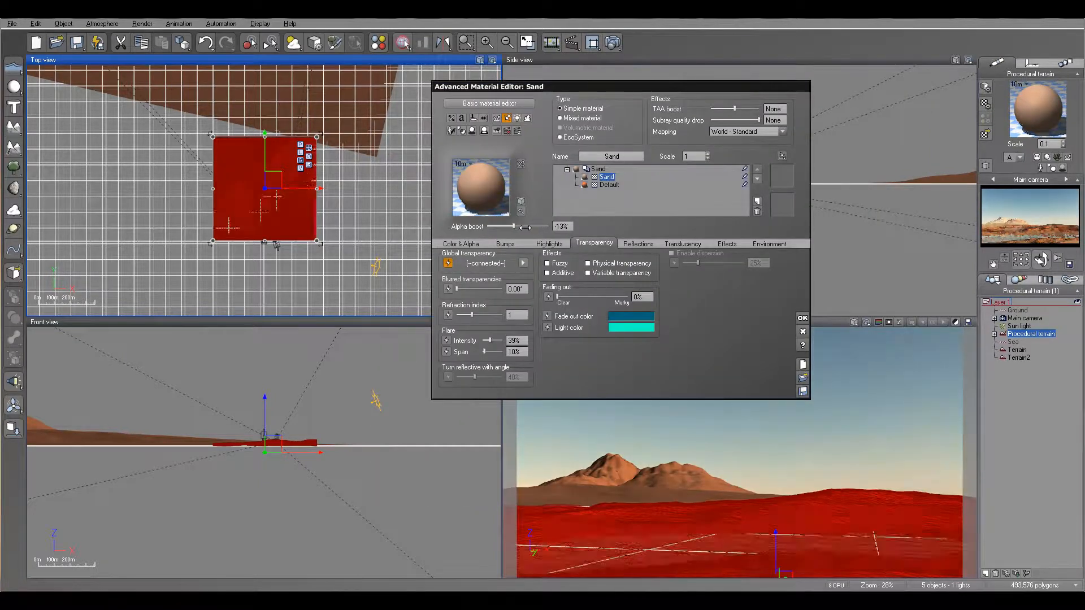
Step: Lower the Sand alpha boost to -24%, render a test image, then close the render and editor
{"action": "left_click_drag", "start_coordinate": [525, 226], "coordinate": [521, 227]}
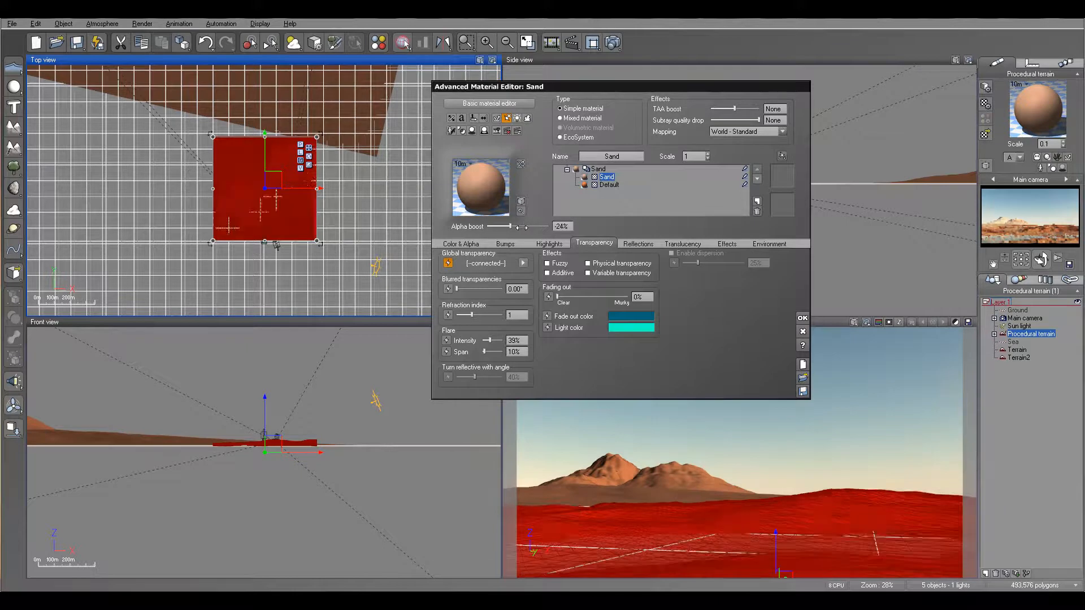
{"action": "left_click", "coordinate": [613, 43]}
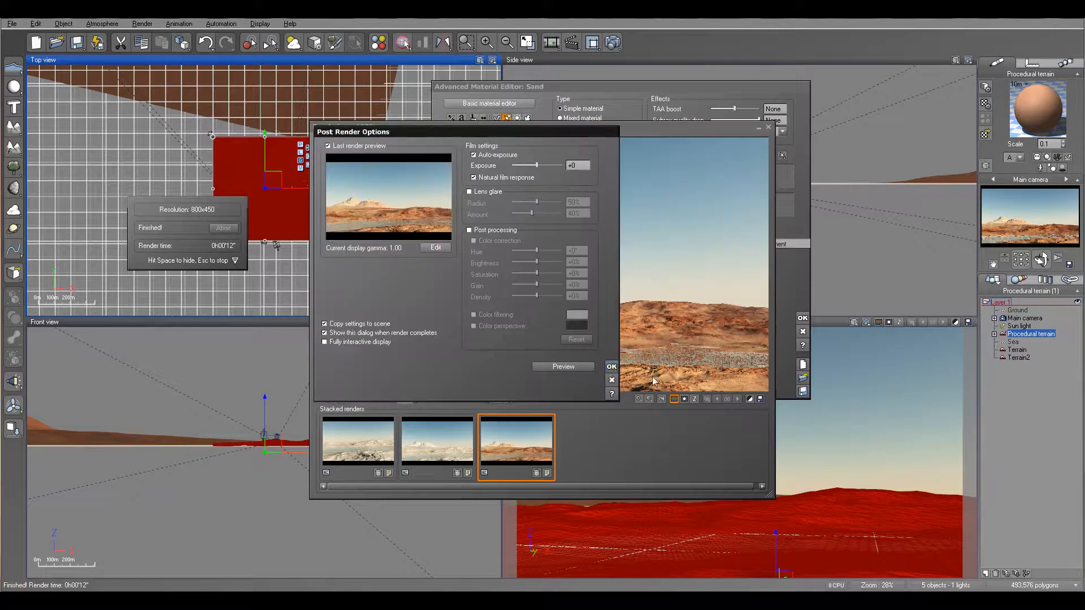
{"action": "left_click", "coordinate": [610, 367]}
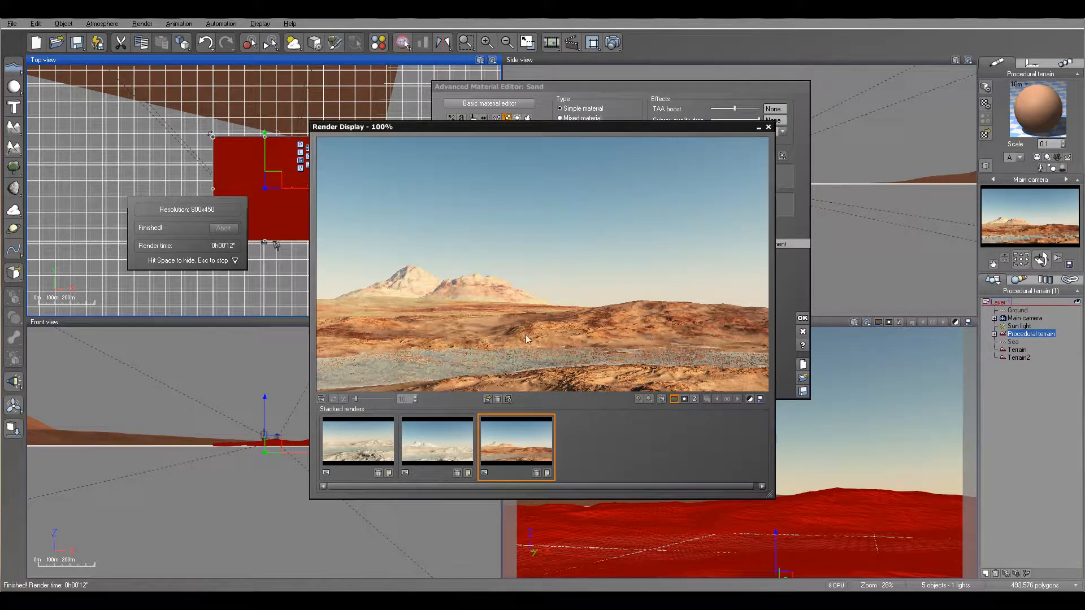
{"action": "left_click", "coordinate": [770, 128]}
{"action": "left_click", "coordinate": [802, 318]}
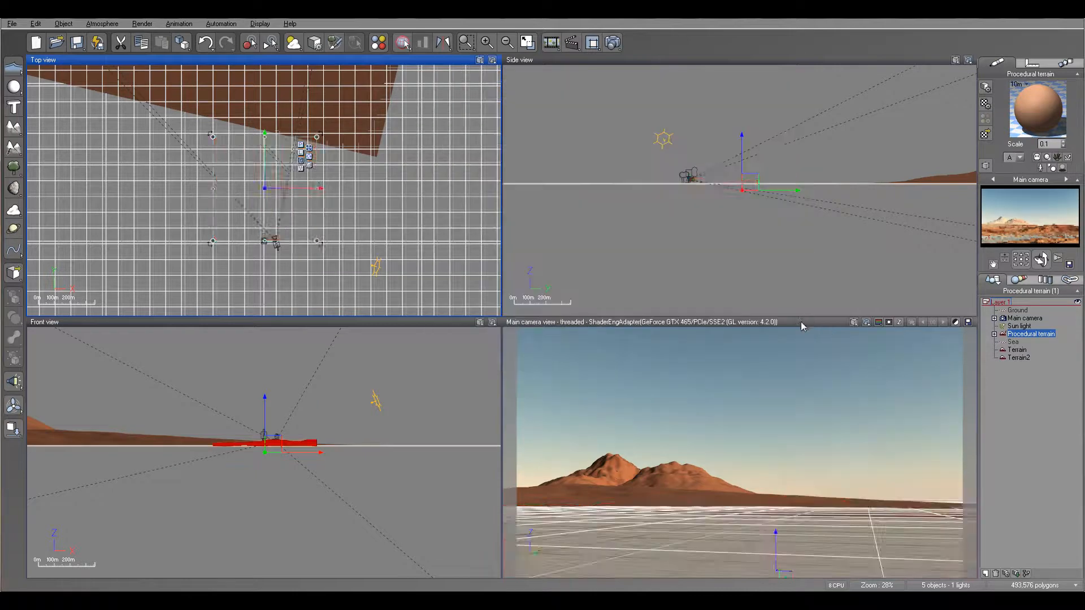
Step: Lower the Sea water material's bump depth to 0.3
{"action": "left_click", "coordinate": [1015, 343]}
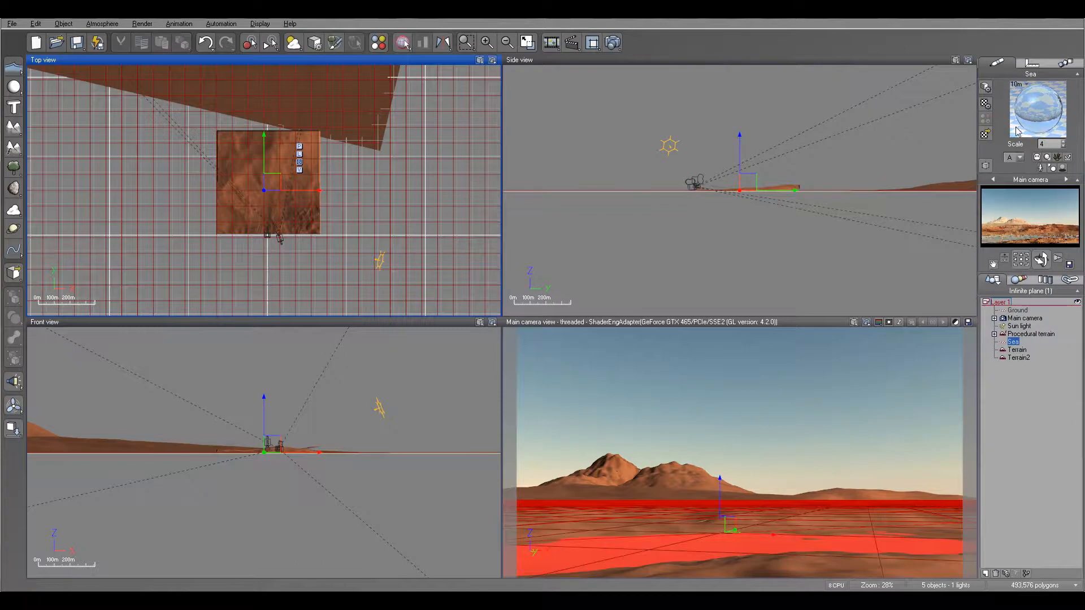
{"action": "double_click", "coordinate": [1044, 124]}
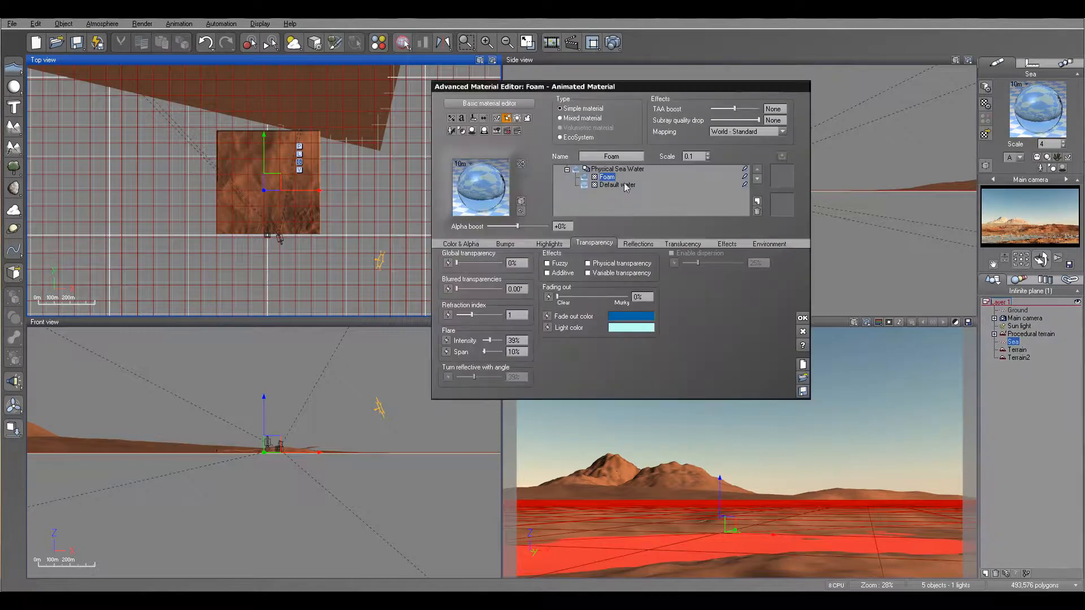
{"action": "left_click", "coordinate": [513, 244]}
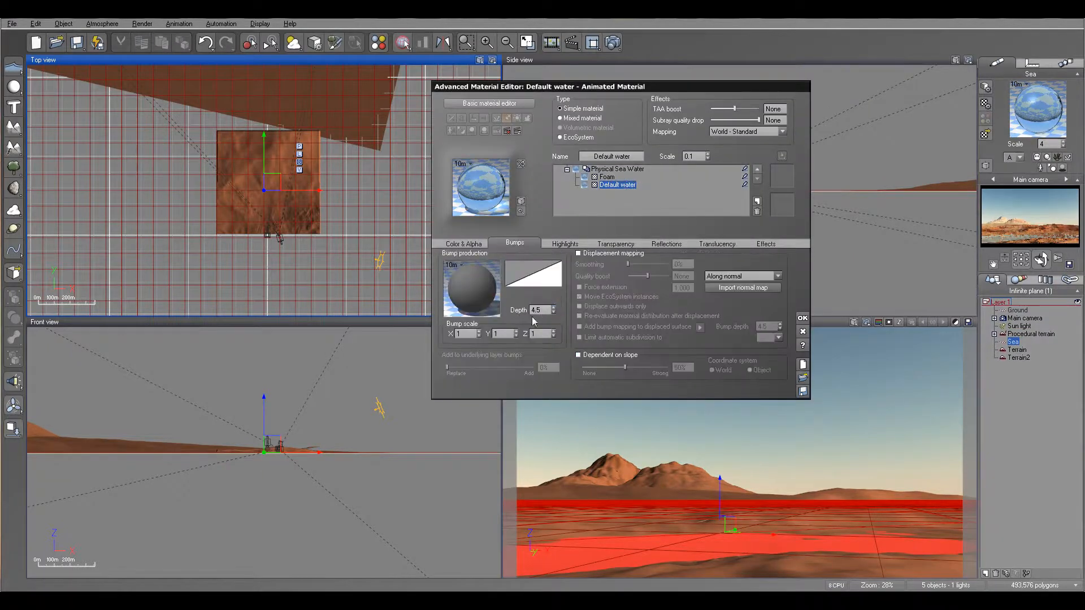
{"action": "left_click", "coordinate": [552, 313]}
{"action": "type", "text": ".3"}
{"action": "key", "text": "Return"}
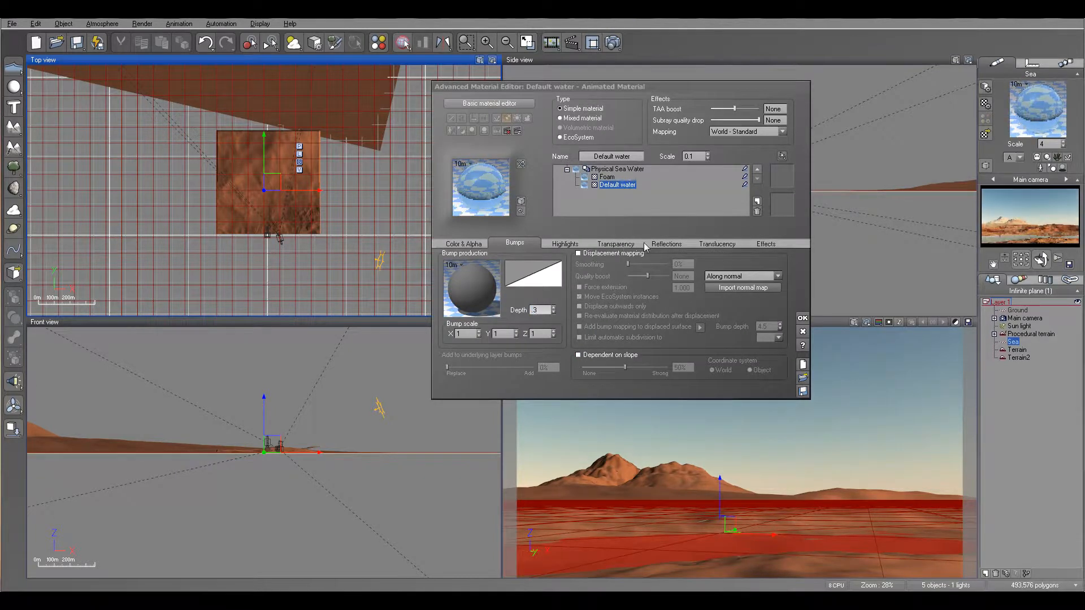
{"action": "left_click", "coordinate": [621, 244]}
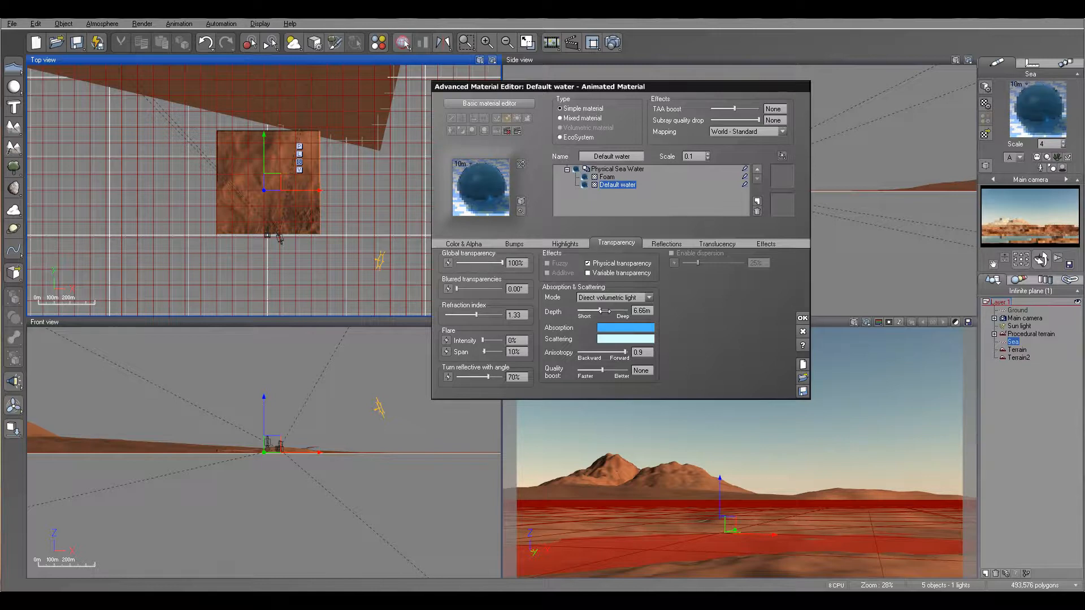
Step: Set the sea water's absorption colour to dark blue and render a test image
{"action": "left_click", "coordinate": [638, 334]}
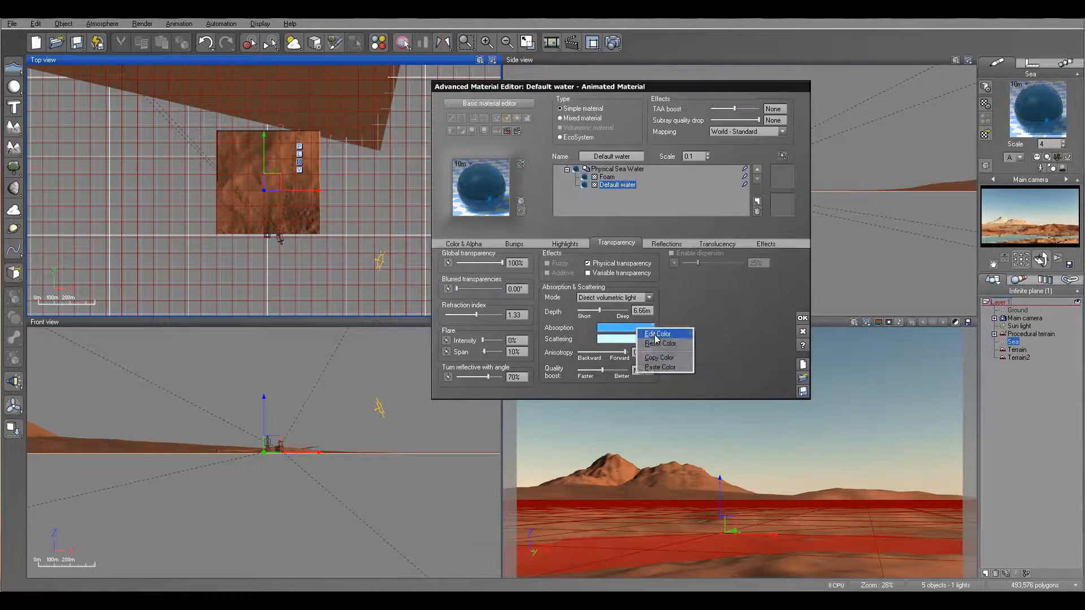
{"action": "left_click", "coordinate": [674, 357]}
{"action": "left_click_drag", "start_coordinate": [719, 181], "coordinate": [720, 182]}
{"action": "left_click_drag", "start_coordinate": [771, 219], "coordinate": [775, 243]}
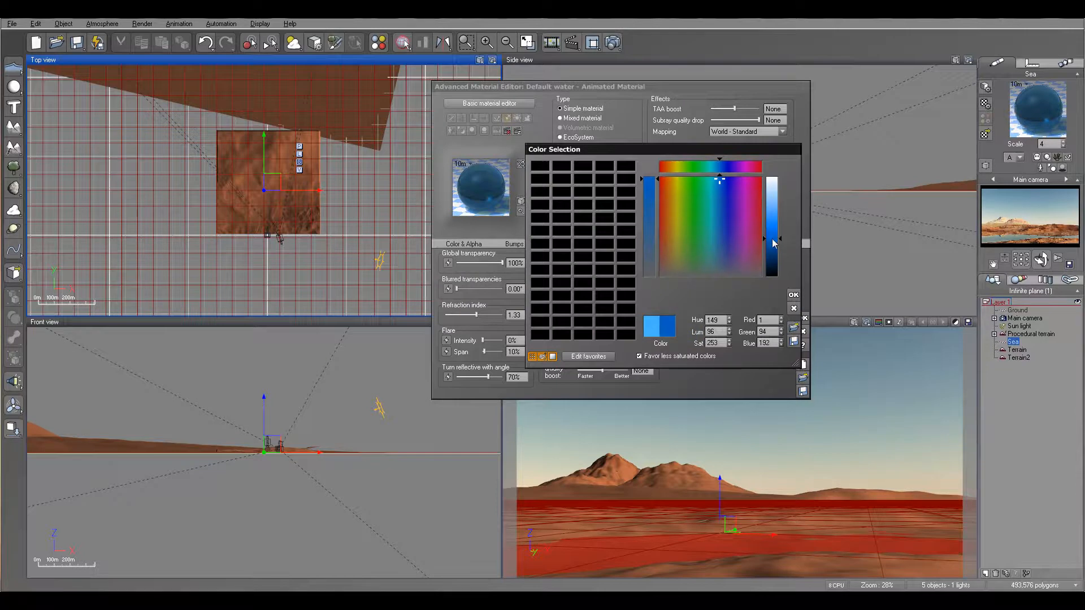
{"action": "left_click", "coordinate": [790, 295]}
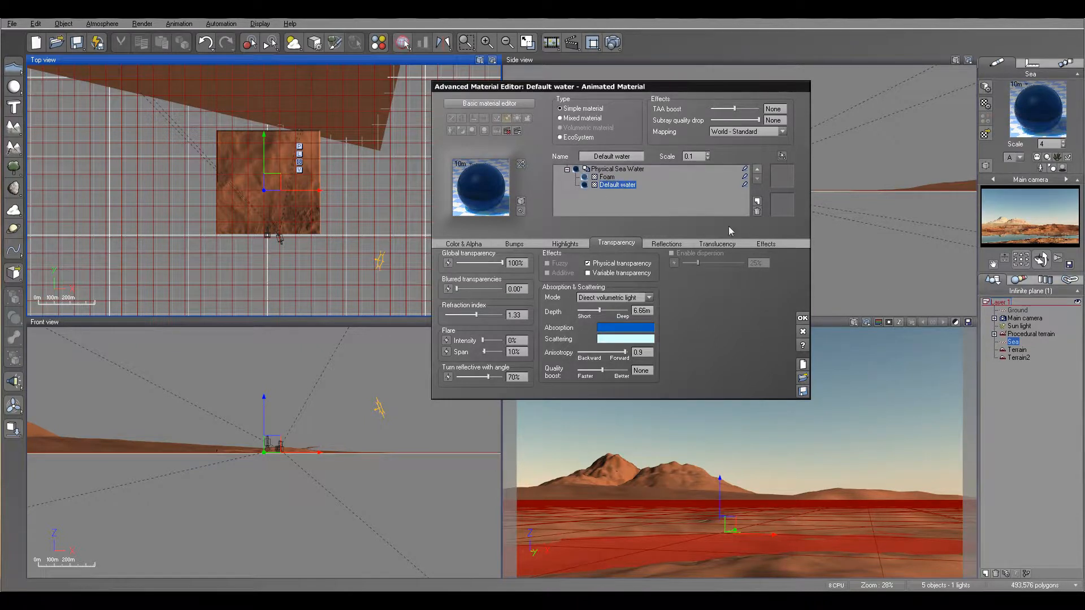
{"action": "left_click", "coordinate": [803, 319]}
{"action": "left_click", "coordinate": [612, 42]}
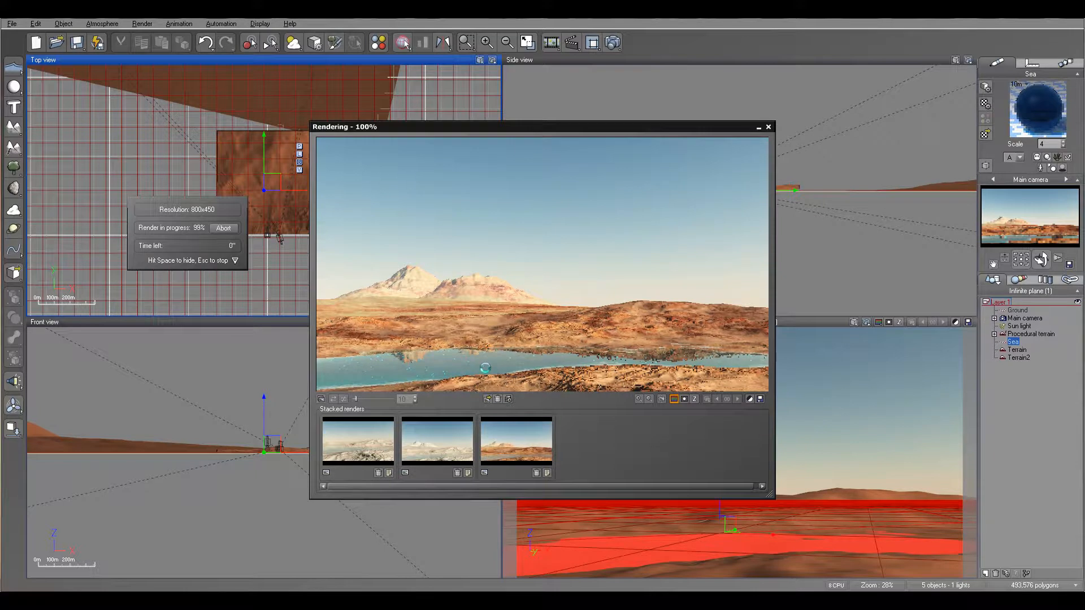
{"action": "left_click", "coordinate": [769, 127]}
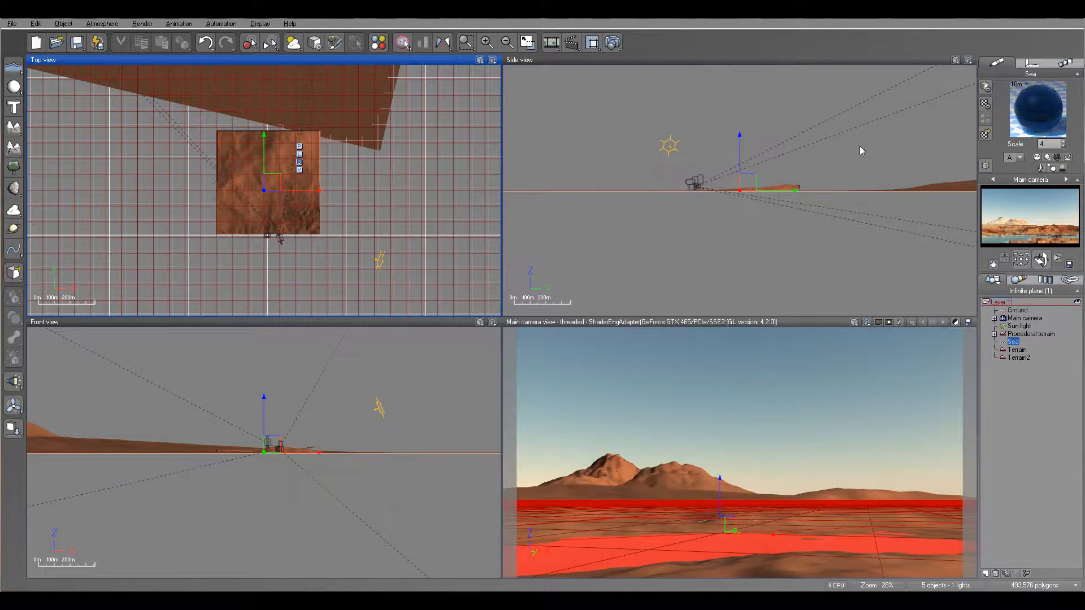
Step: Lower the Sea material scale from 4 to 1.9 and render a new test to compare the water
{"action": "left_click", "coordinate": [1063, 142]}
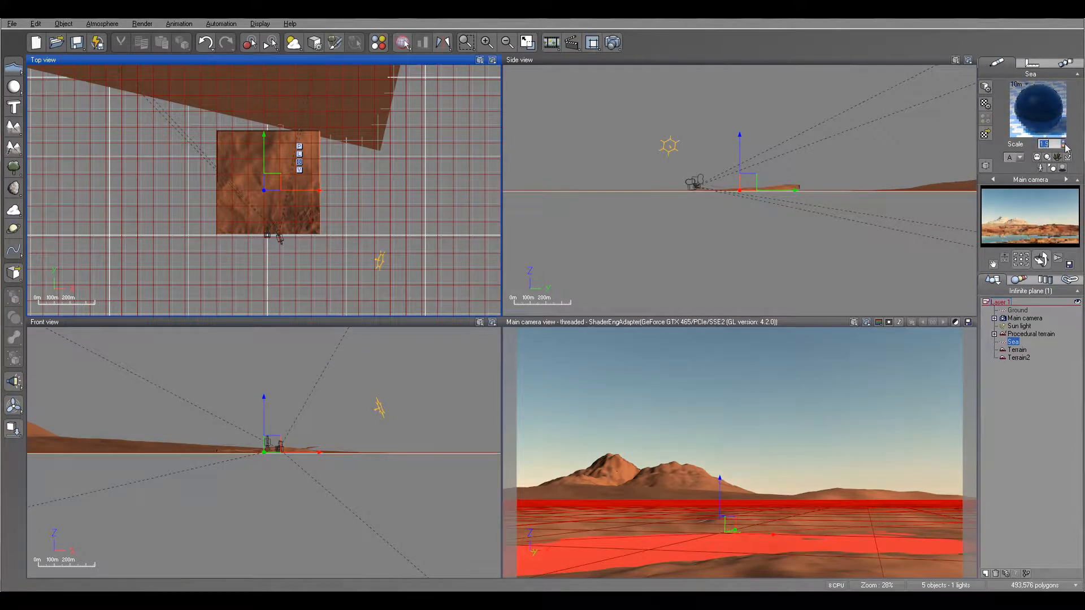
{"action": "left_click", "coordinate": [553, 40]}
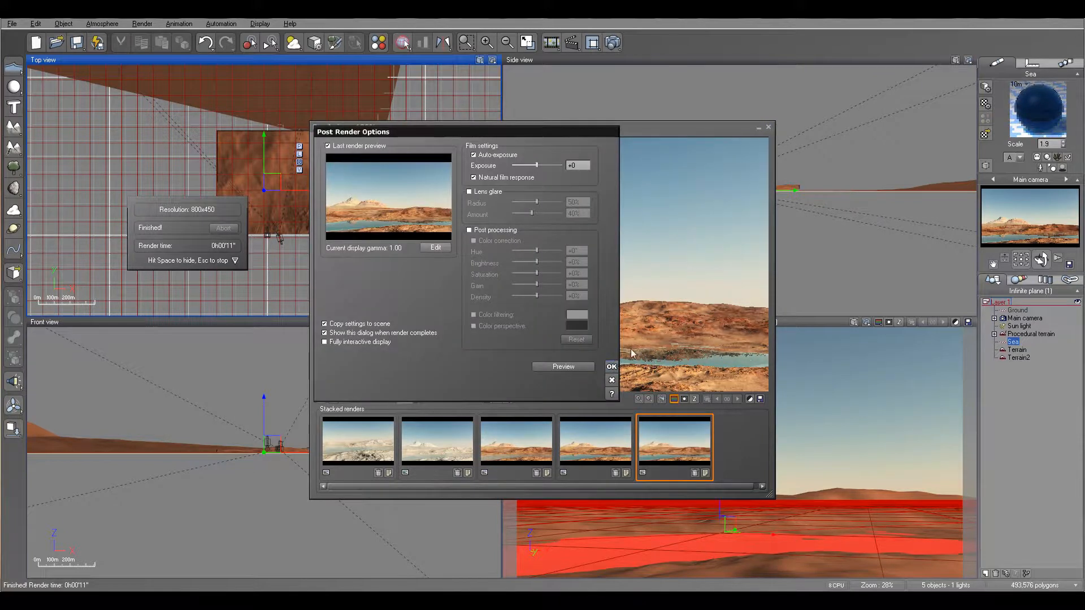
{"action": "left_click", "coordinate": [613, 367]}
{"action": "left_click", "coordinate": [768, 127]}
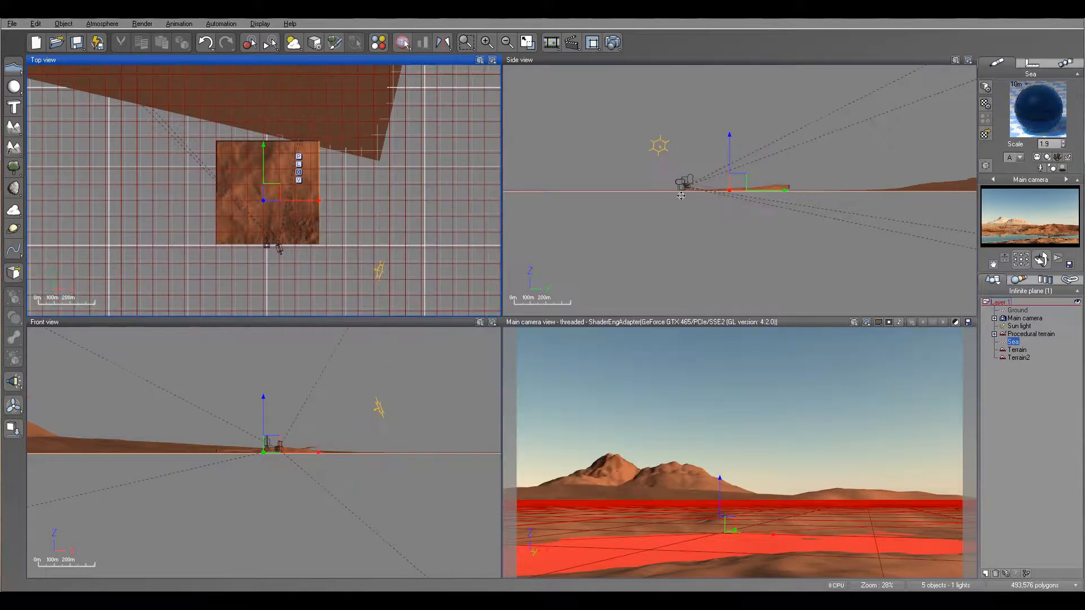
{"action": "scroll", "coordinate": [736, 196], "scroll_direction": "up", "scroll_amount": 4}
{"action": "right_click_drag", "start_coordinate": [737, 195], "coordinate": [807, 153]}
{"action": "right_click_drag", "start_coordinate": [346, 246], "coordinate": [345, 259]}
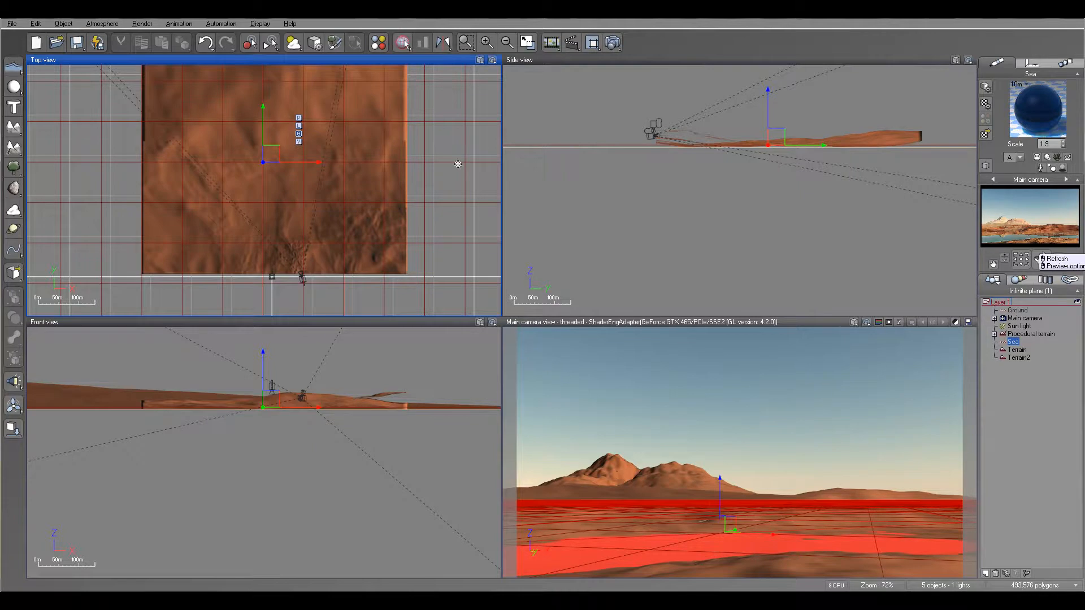
Step: Load the Russian wooden terem model from the Architecture objects into the scene
{"action": "left_click", "coordinate": [12, 24]}
{"action": "left_click", "coordinate": [69, 175]}
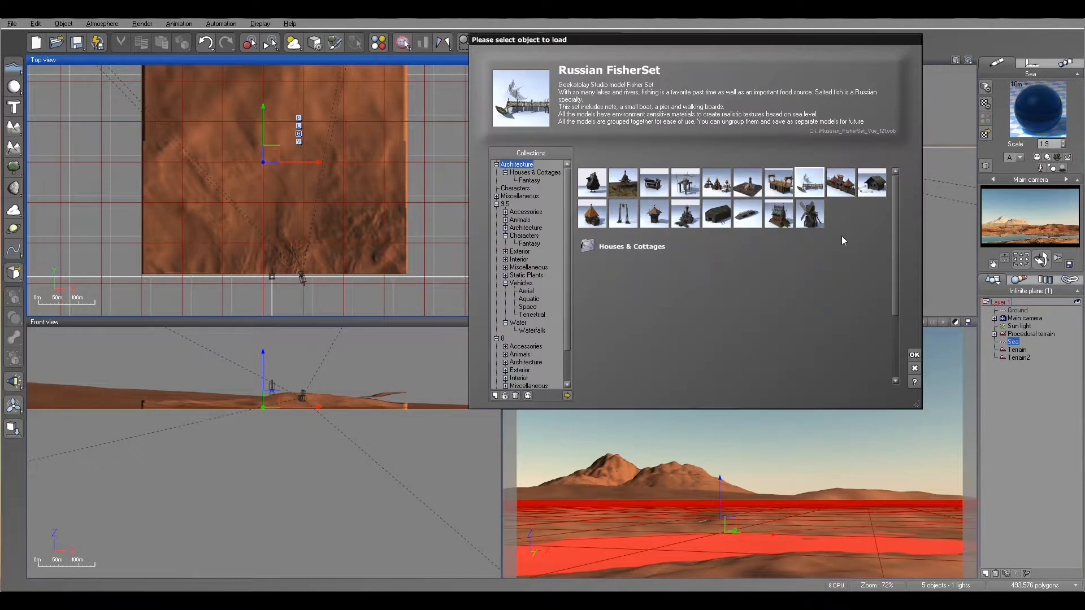
{"action": "left_click", "coordinate": [778, 213]}
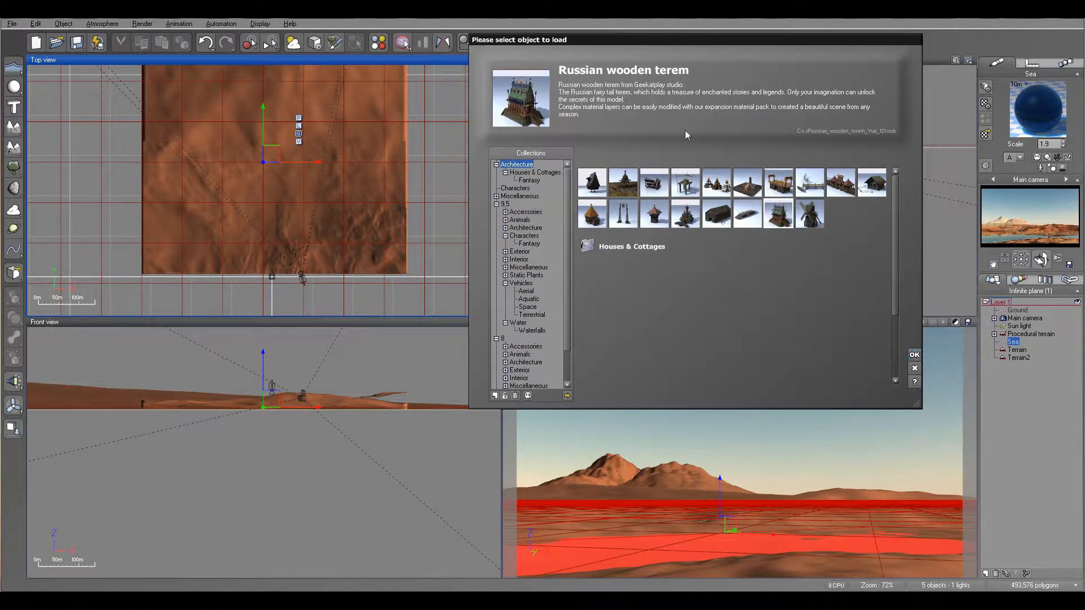
{"action": "left_click", "coordinate": [915, 355]}
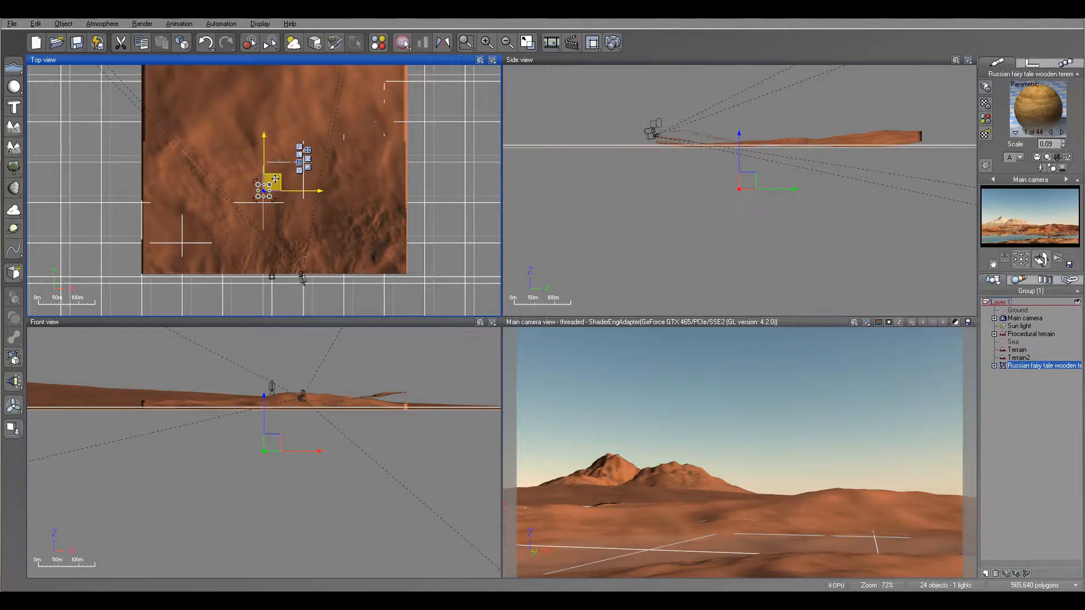
Step: Move the terem over the dunes, give it a first rotation, and enlarge it
{"action": "left_click_drag", "start_coordinate": [273, 182], "coordinate": [299, 119]}
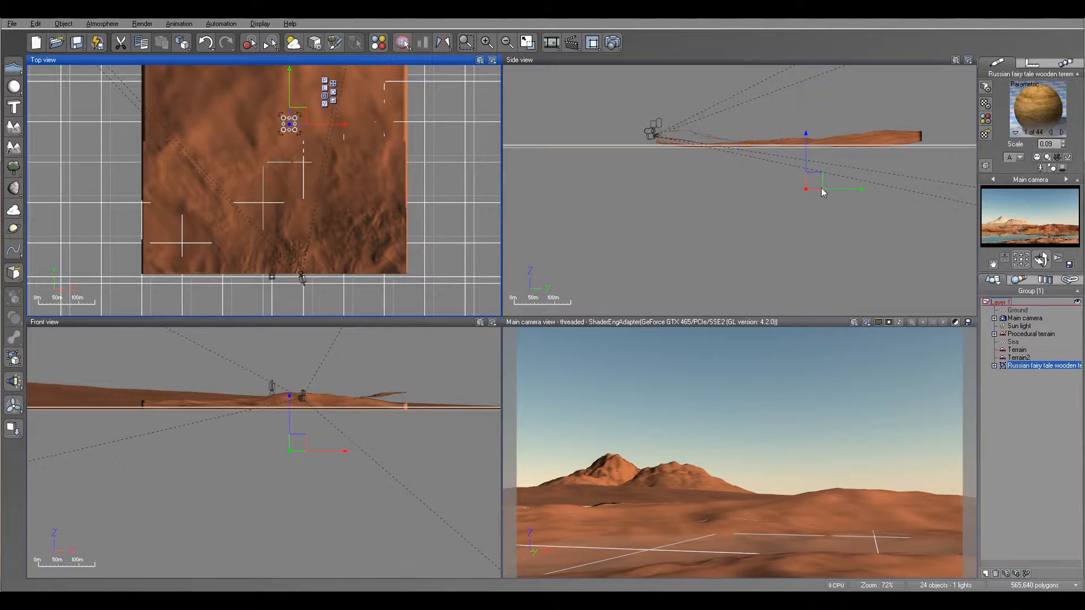
{"action": "left_click_drag", "start_coordinate": [807, 189], "coordinate": [806, 119]}
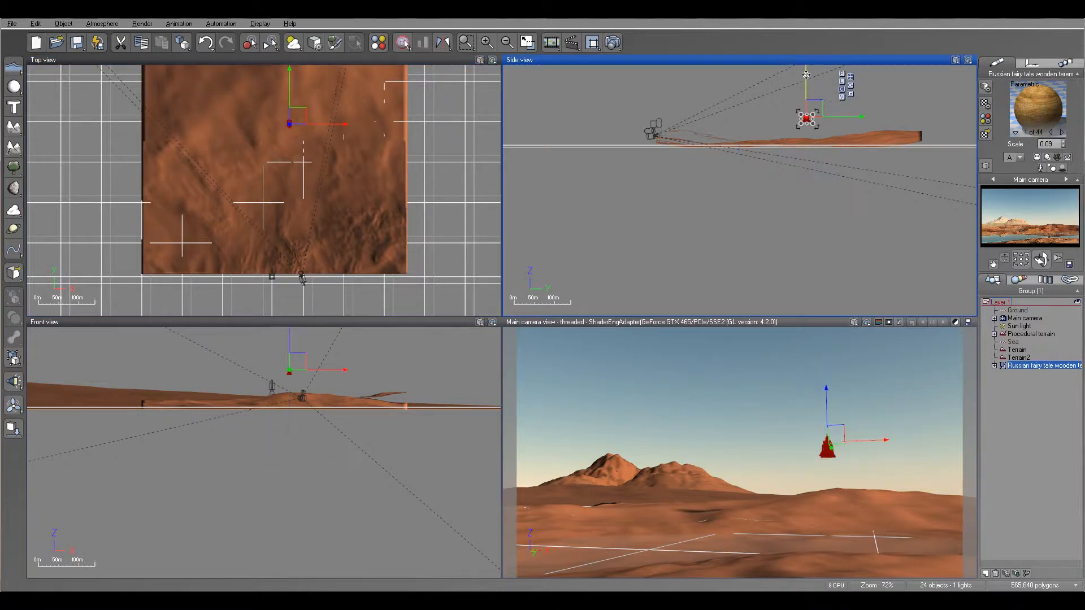
{"action": "scroll", "coordinate": [224, 203], "scroll_direction": "up", "scroll_amount": 3}
{"action": "right_click_drag", "start_coordinate": [324, 121], "coordinate": [321, 249]}
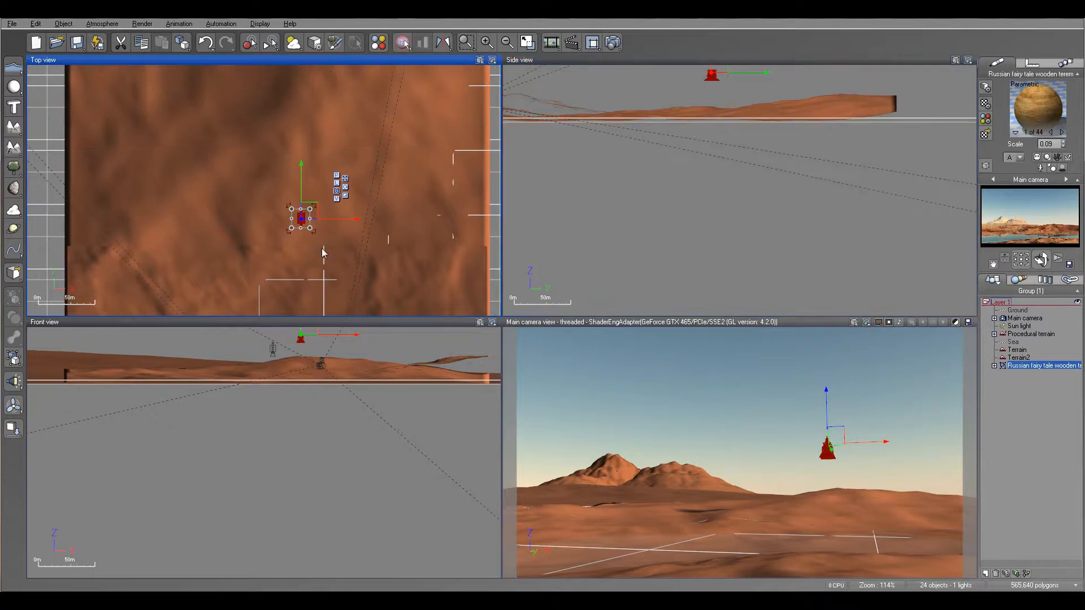
{"action": "left_click_drag", "start_coordinate": [316, 239], "coordinate": [305, 246]}
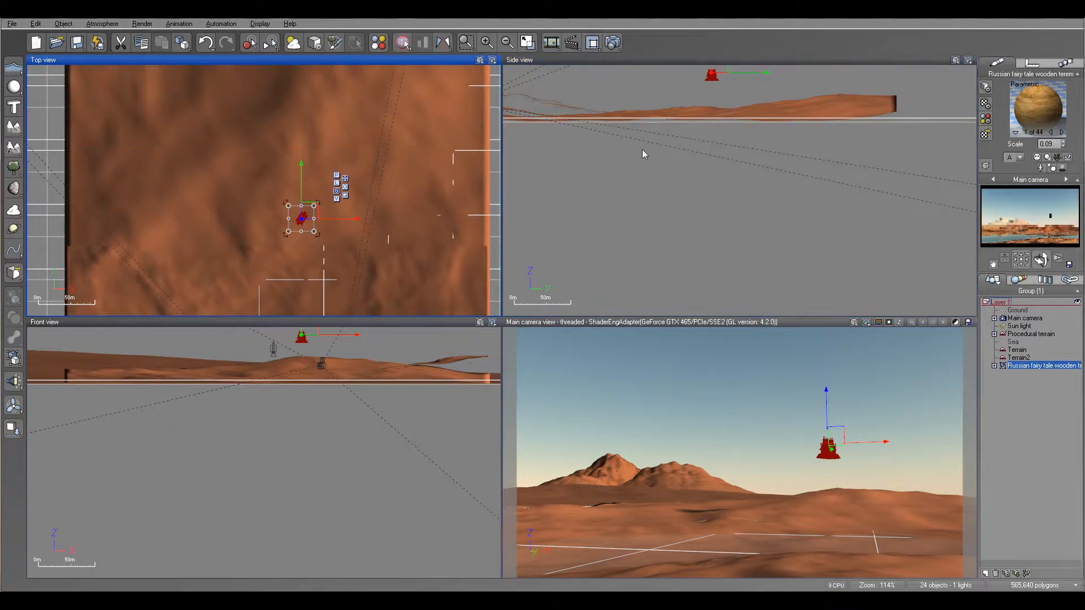
{"action": "left_click_drag", "start_coordinate": [339, 205], "coordinate": [375, 199]}
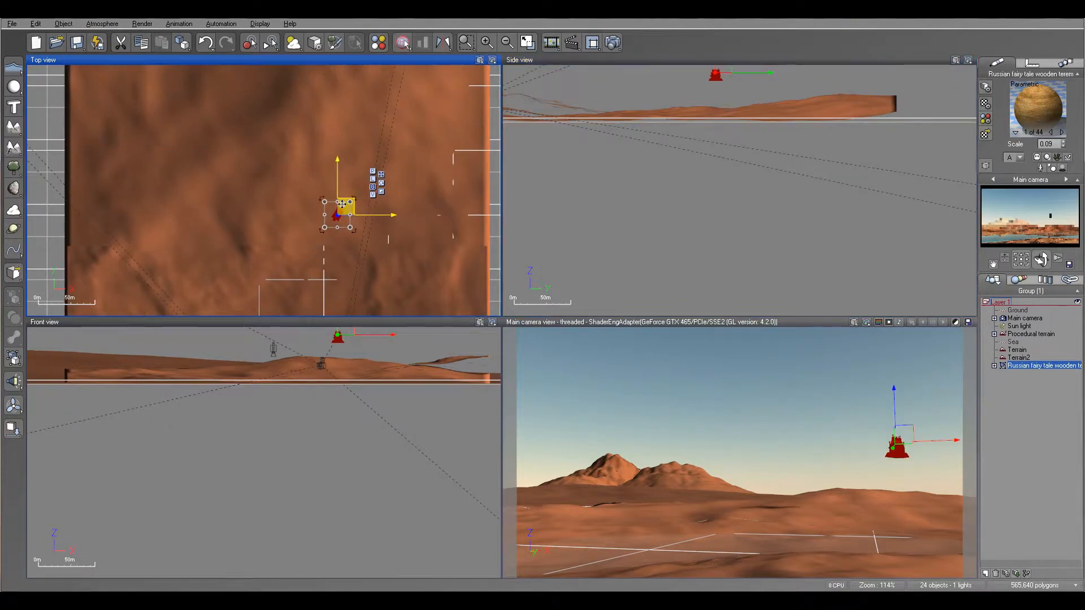
{"action": "right_click_drag", "start_coordinate": [786, 94], "coordinate": [804, 187]}
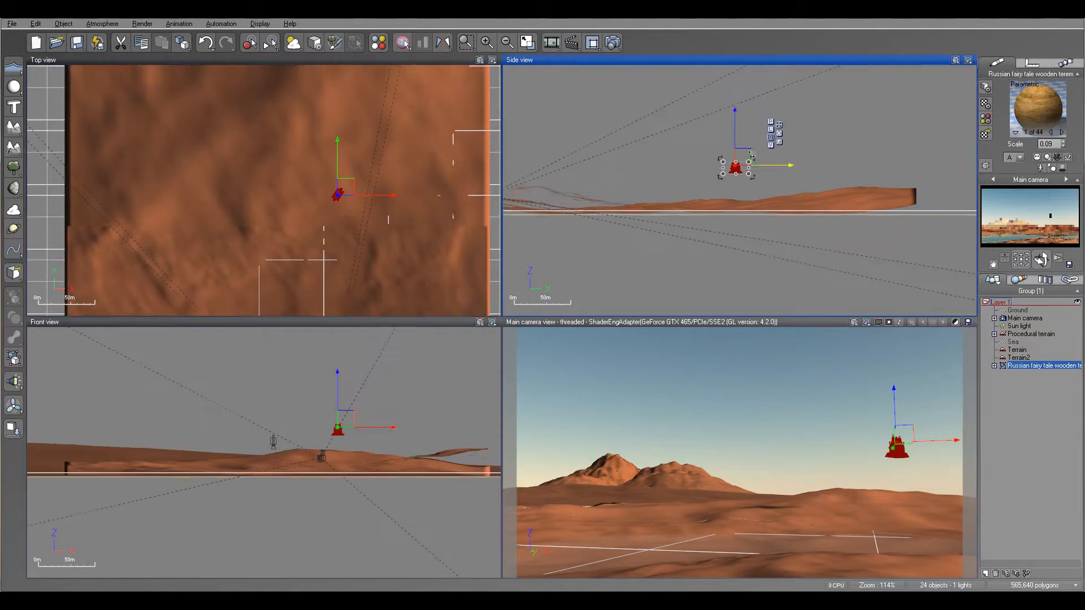
{"action": "left_click_drag", "start_coordinate": [747, 159], "coordinate": [762, 153]}
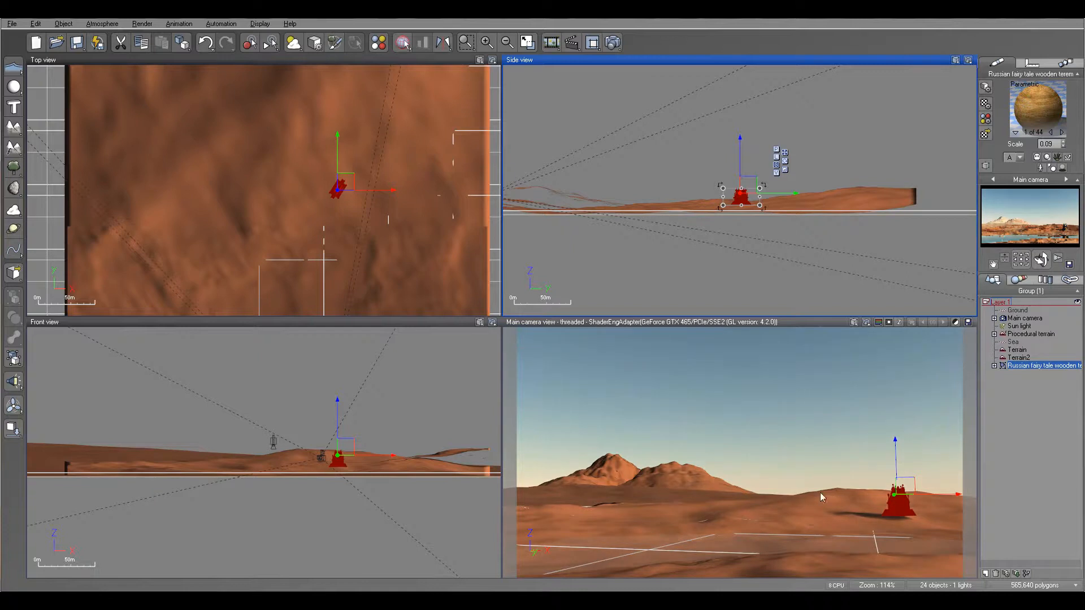
Step: Shift the terem up-left across the dunes, lift it higher, and scale it up
{"action": "left_click_drag", "start_coordinate": [347, 180], "coordinate": [296, 116]}
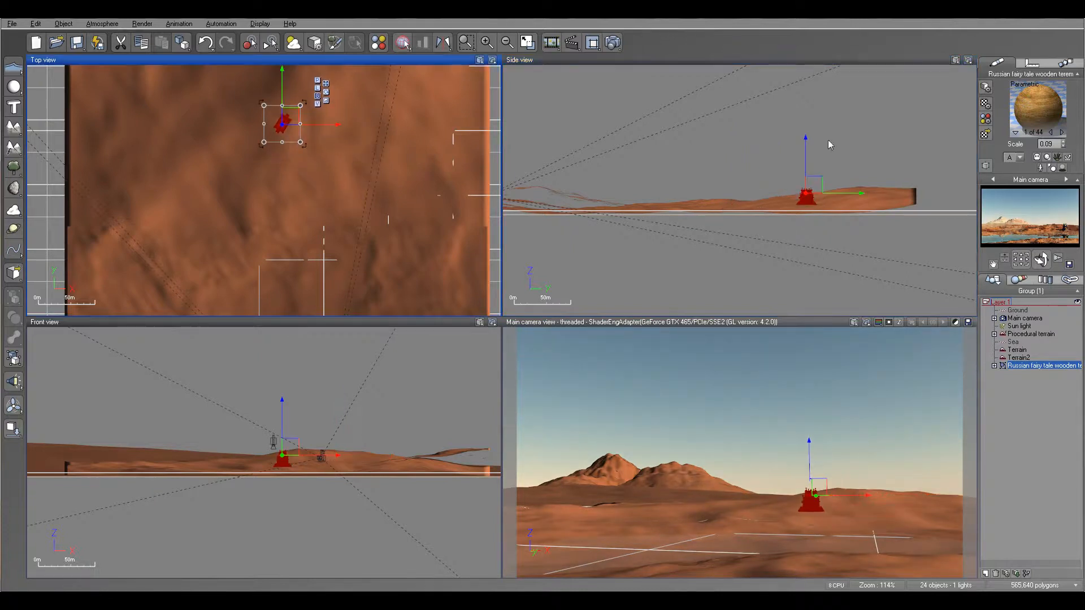
{"action": "left_click_drag", "start_coordinate": [805, 147], "coordinate": [805, 115]}
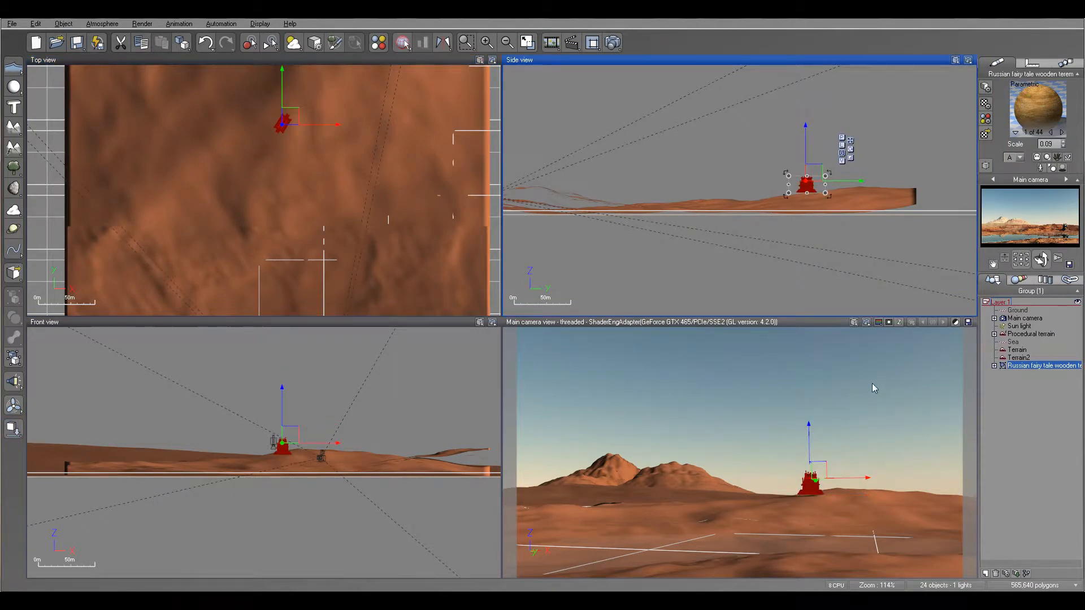
{"action": "right_click_drag", "start_coordinate": [331, 155], "coordinate": [334, 240]}
{"action": "left_click_drag", "start_coordinate": [300, 200], "coordinate": [338, 177]}
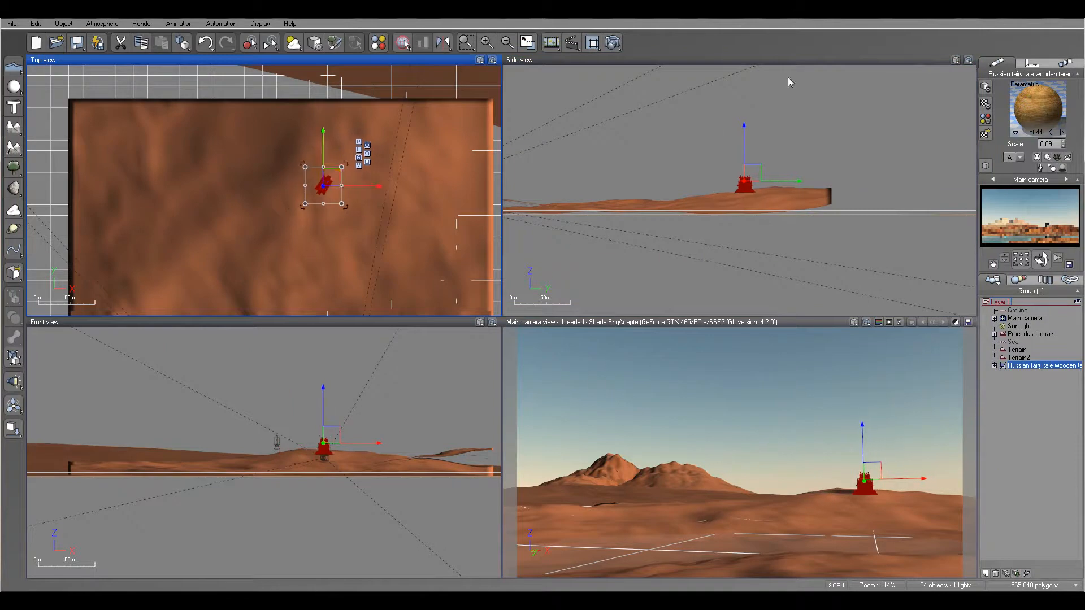
{"action": "left_click", "coordinate": [751, 179]}
{"action": "scroll", "coordinate": [768, 173], "scroll_direction": "up", "scroll_amount": 5}
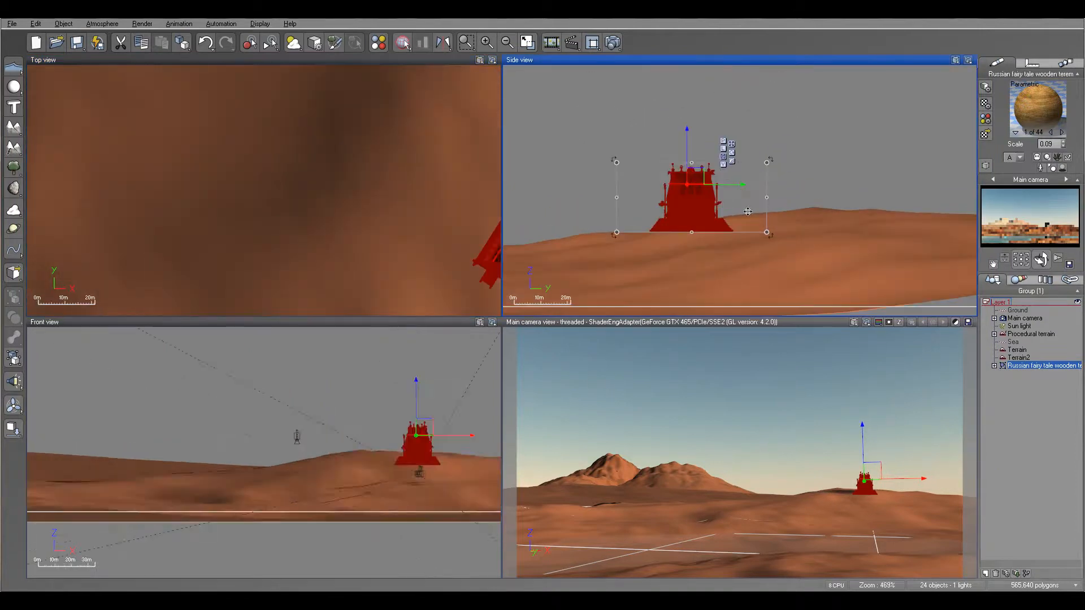
{"action": "left_click_drag", "start_coordinate": [766, 162], "coordinate": [779, 157]}
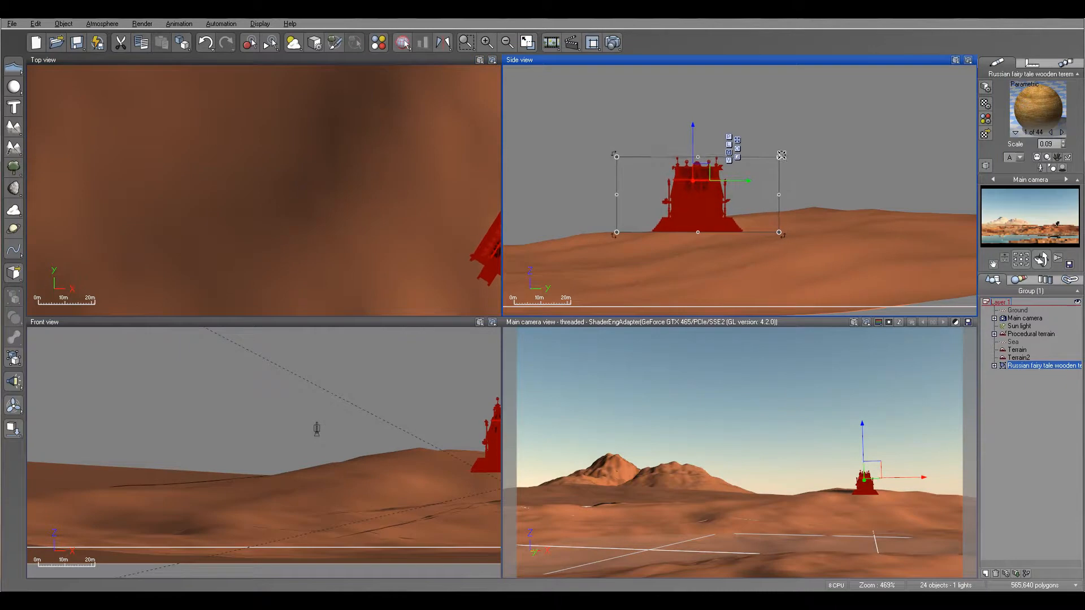
Step: Fine-tune the terem's height and position, enlarge it slightly, and turn it diagonally
{"action": "left_click_drag", "start_coordinate": [692, 130], "coordinate": [692, 87]}
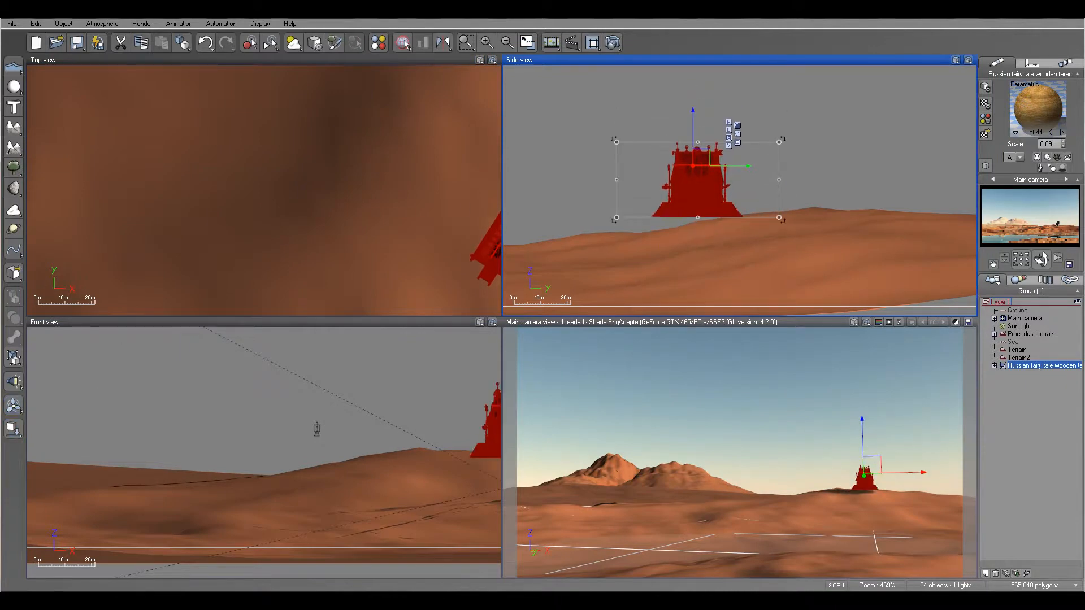
{"action": "left_click_drag", "start_coordinate": [728, 165], "coordinate": [859, 170]}
{"action": "right_click_drag", "start_coordinate": [331, 142], "coordinate": [137, 238]}
{"action": "left_click_drag", "start_coordinate": [316, 196], "coordinate": [309, 197]}
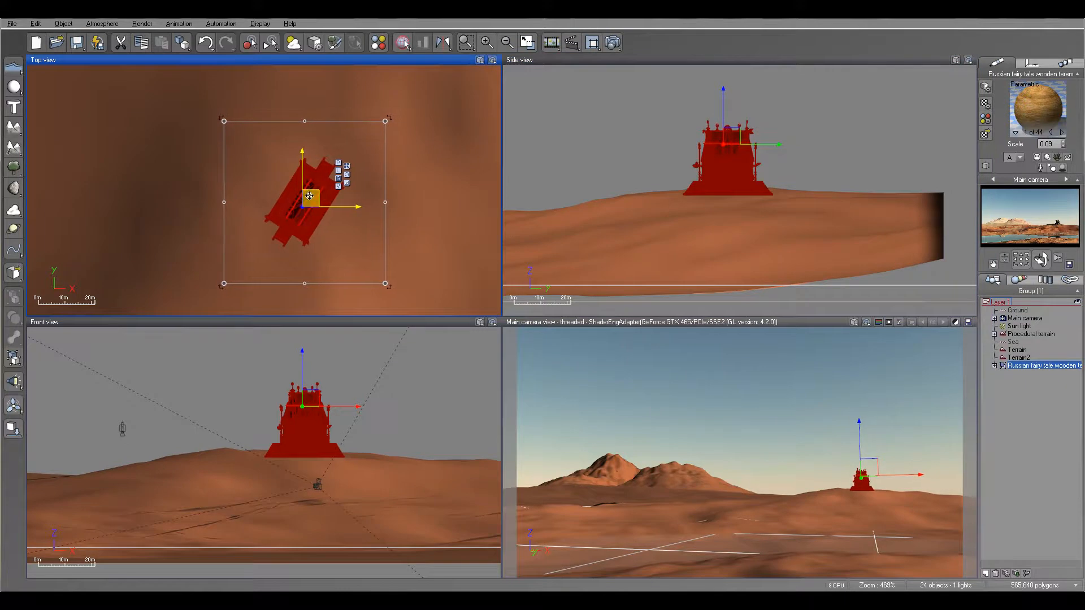
{"action": "left_click_drag", "start_coordinate": [393, 129], "coordinate": [400, 120]}
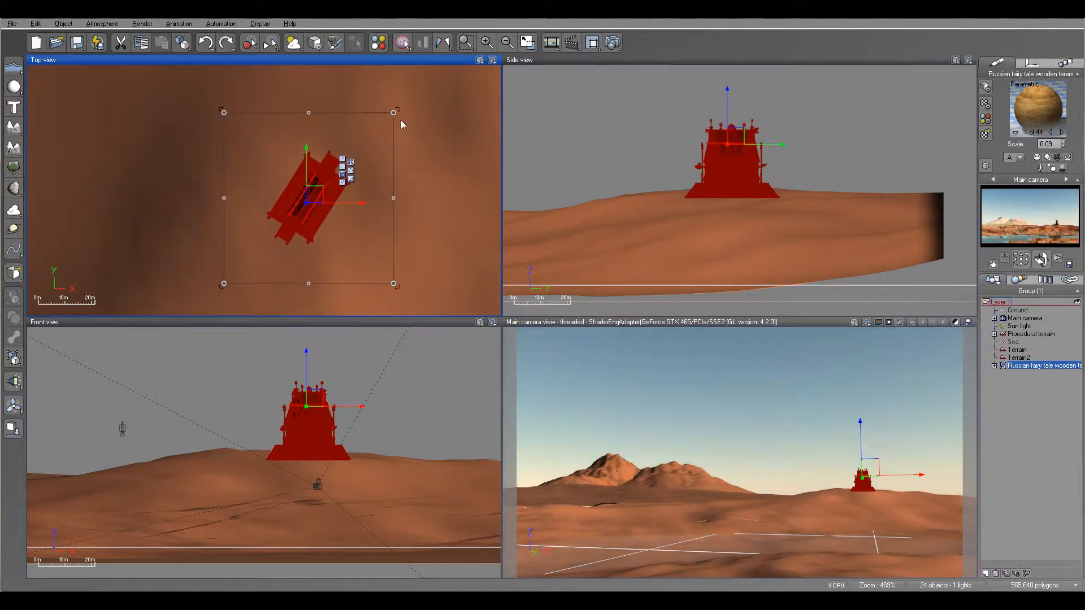
{"action": "left_click_drag", "start_coordinate": [403, 292], "coordinate": [384, 302]}
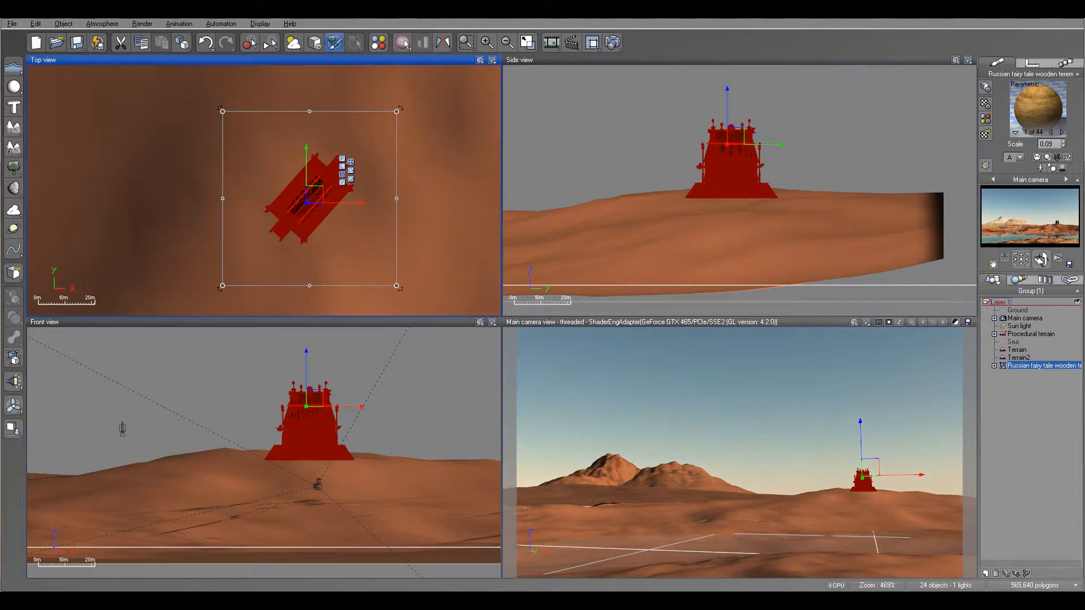
{"action": "scroll", "coordinate": [404, 208], "scroll_direction": "down", "scroll_amount": 10}
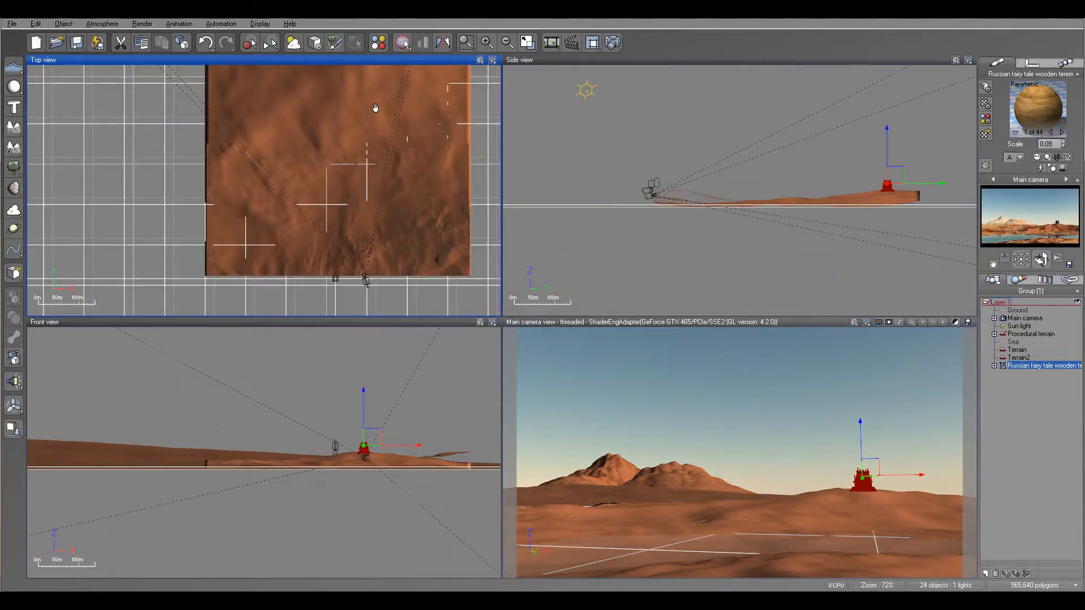
Step: Load the Russian Watch Tower from Architecture > Houses & Cottages into the scene
{"action": "right_click_drag", "start_coordinate": [399, 203], "coordinate": [399, 228]}
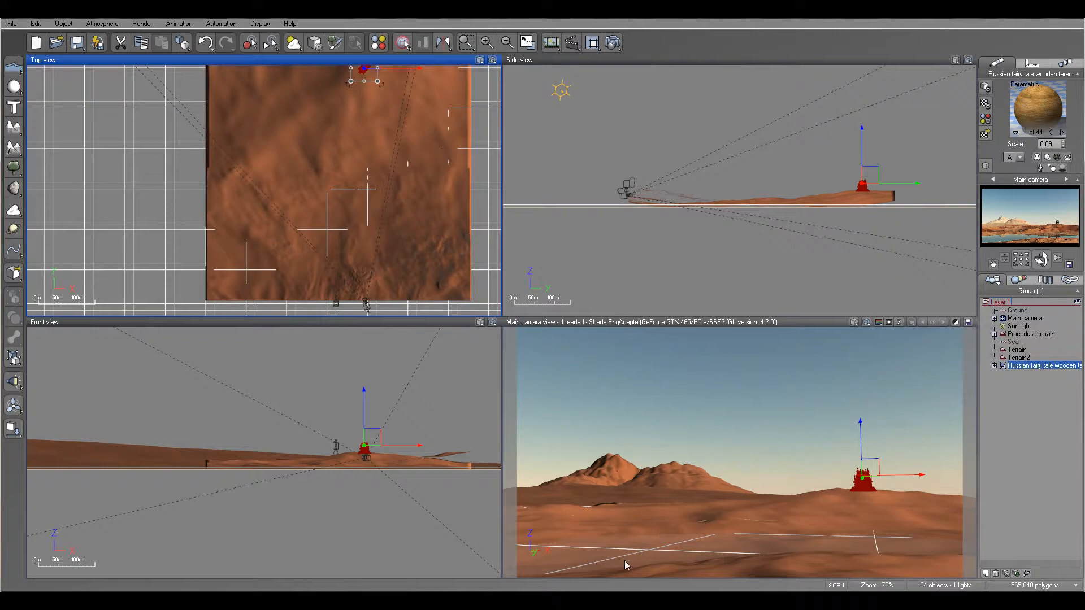
{"action": "left_click", "coordinate": [11, 23]}
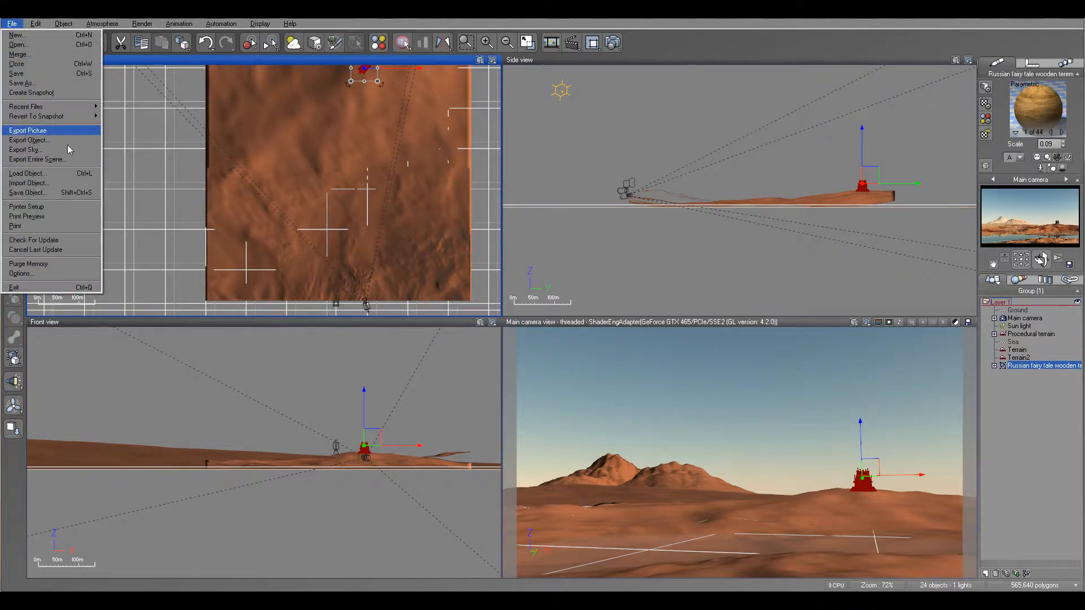
{"action": "left_click", "coordinate": [71, 174]}
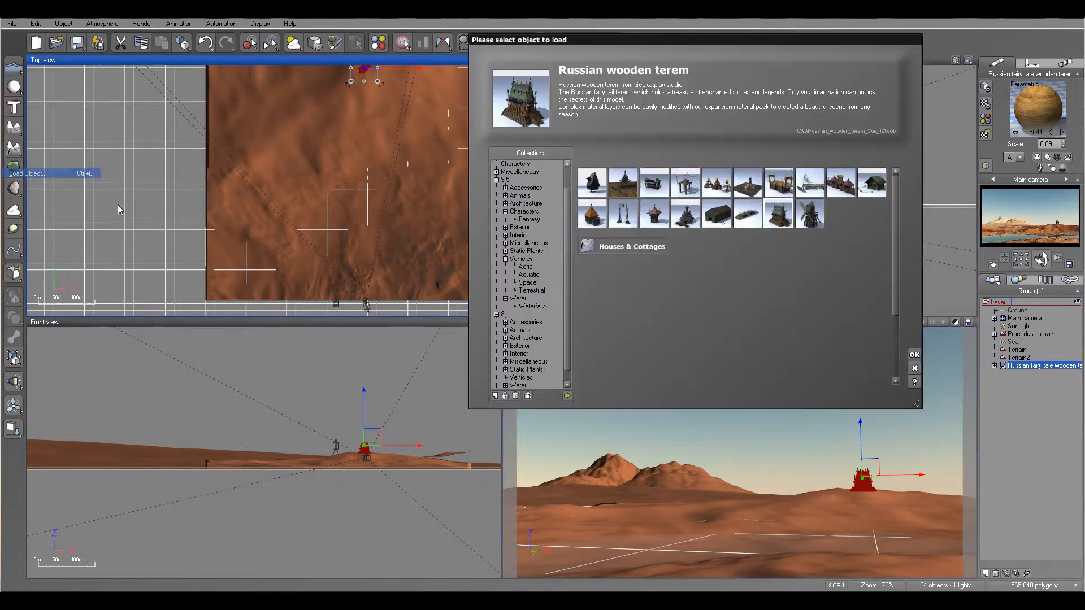
{"action": "left_click", "coordinate": [646, 223]}
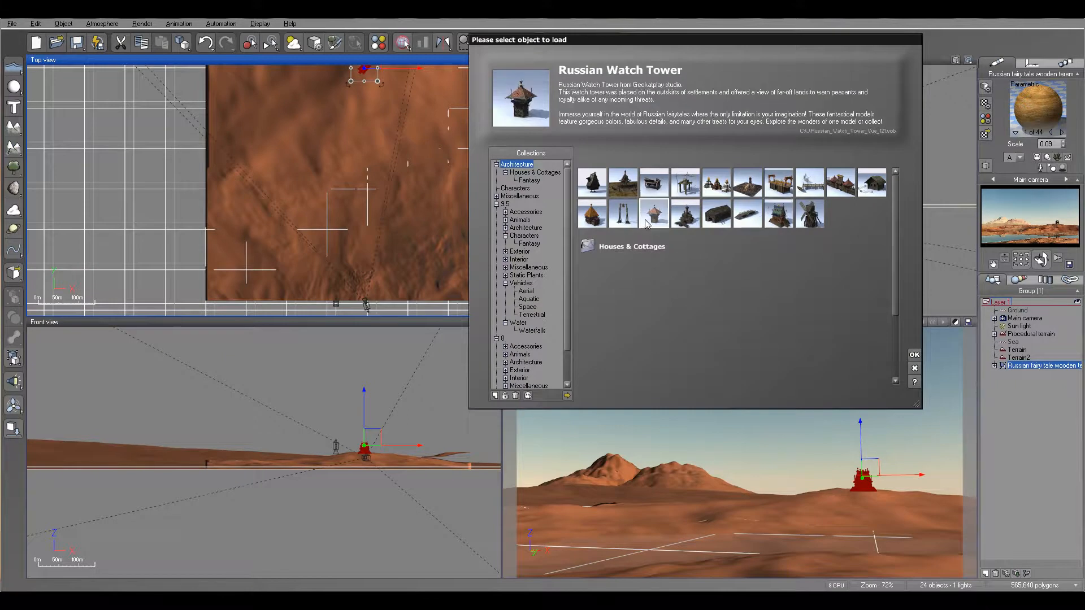
{"action": "left_click", "coordinate": [914, 356]}
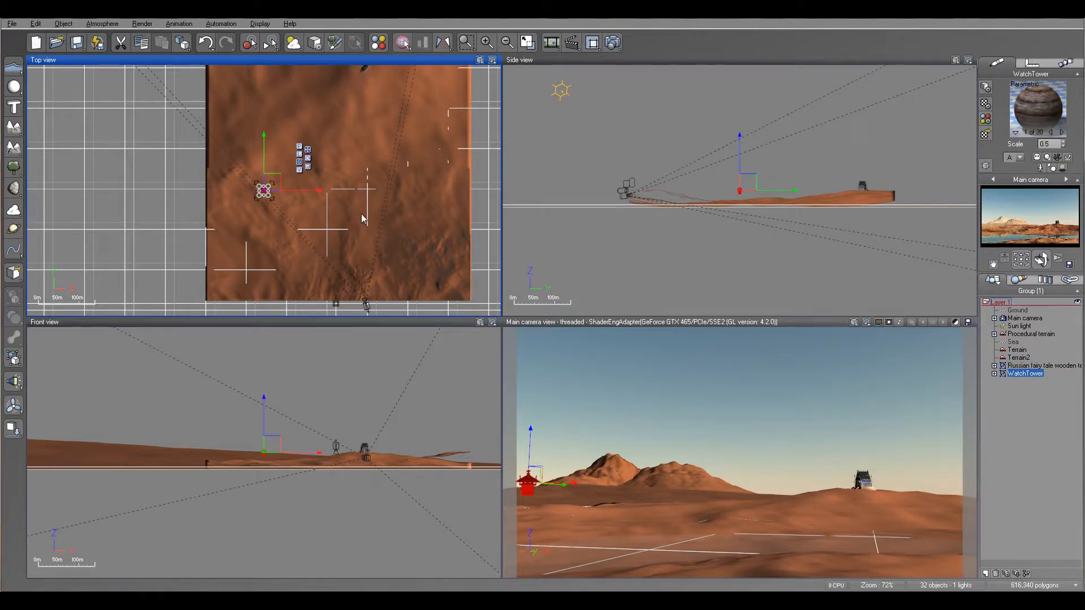
Step: Move the watch tower toward the camera along the dune, shrink it, and drop it to the ground
{"action": "left_click_drag", "start_coordinate": [275, 179], "coordinate": [362, 260]}
{"action": "scroll", "coordinate": [373, 249], "scroll_direction": "up", "scroll_amount": 3}
{"action": "right_click_drag", "start_coordinate": [371, 249], "coordinate": [420, 206]}
{"action": "scroll", "coordinate": [398, 141], "scroll_direction": "up", "scroll_amount": 1}
{"action": "left_click_drag", "start_coordinate": [365, 212], "coordinate": [366, 205]}
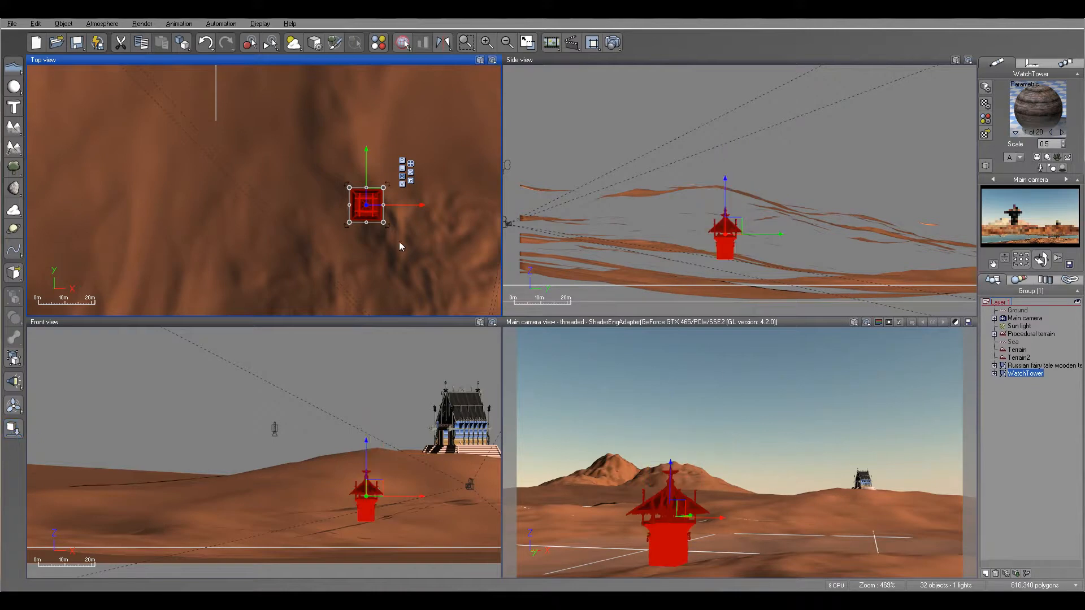
{"action": "scroll", "coordinate": [383, 240], "scroll_direction": "up", "scroll_amount": 3}
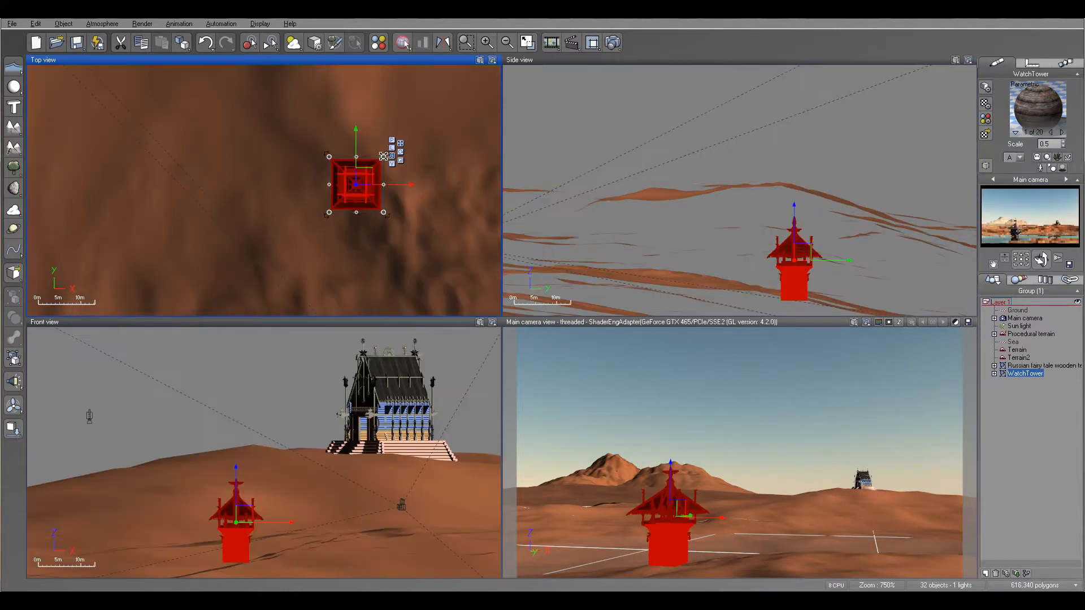
{"action": "left_click_drag", "start_coordinate": [374, 165], "coordinate": [335, 153]}
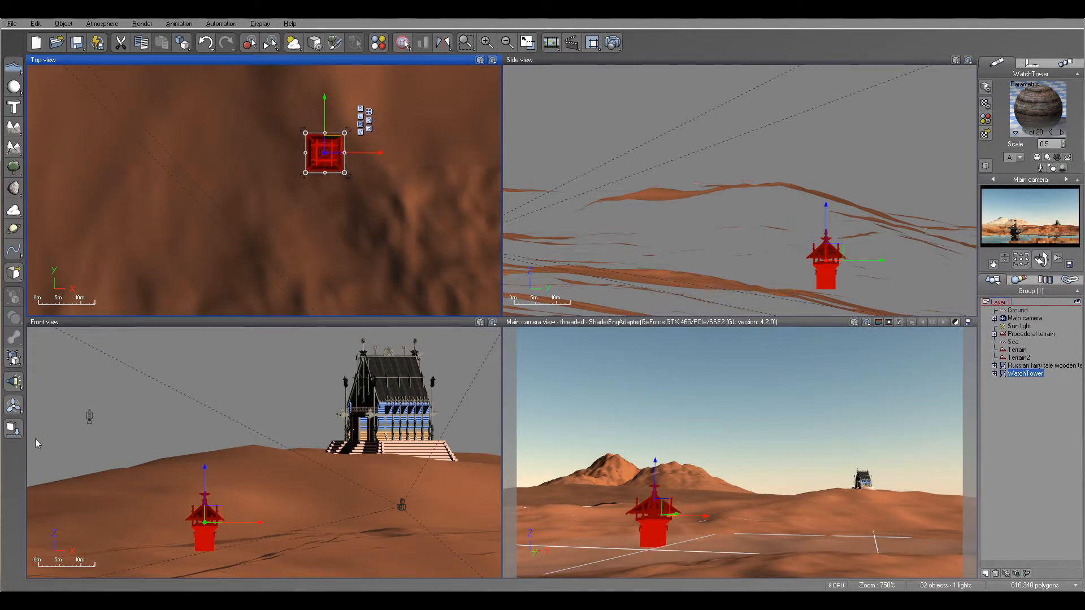
{"action": "left_click", "coordinate": [20, 426]}
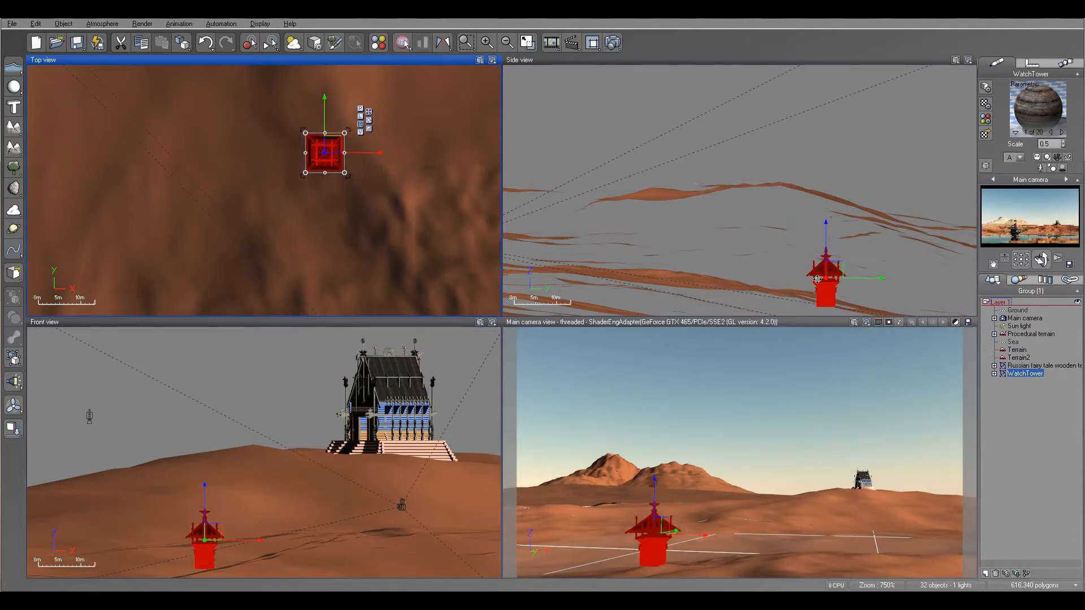
Step: Shift the watch tower slightly left and lower, then scale it down further
{"action": "right_click_drag", "start_coordinate": [813, 273], "coordinate": [739, 216]}
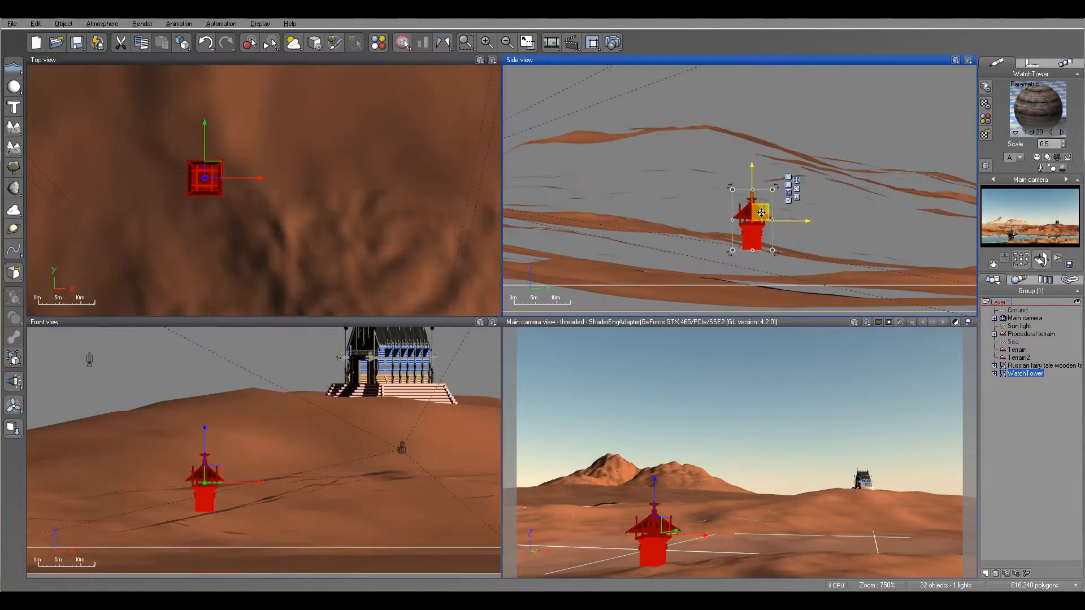
{"action": "left_click_drag", "start_coordinate": [761, 214], "coordinate": [764, 218]}
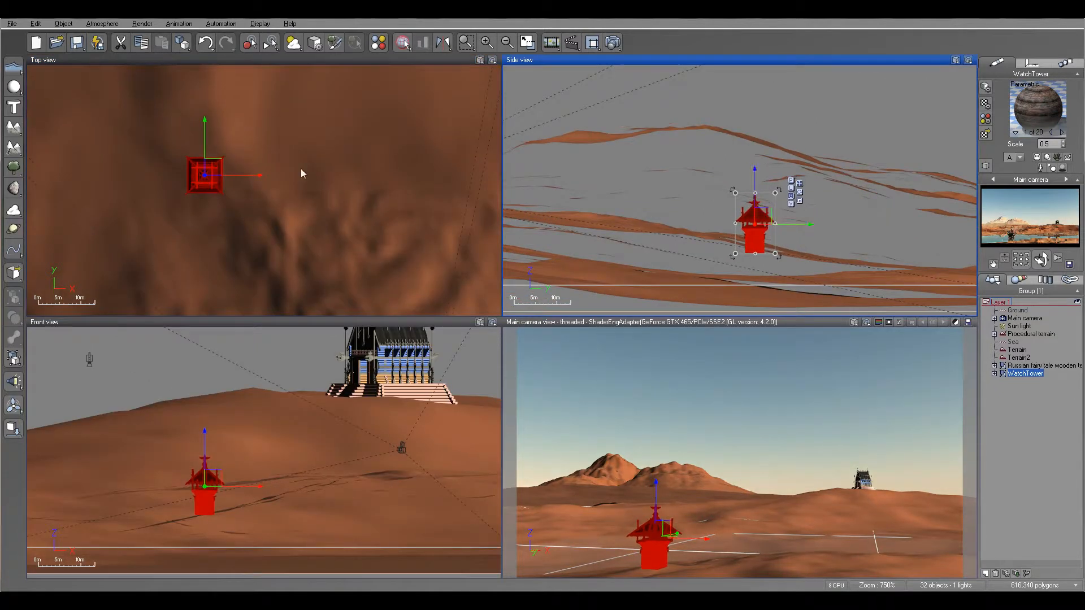
{"action": "left_click_drag", "start_coordinate": [207, 165], "coordinate": [194, 167]}
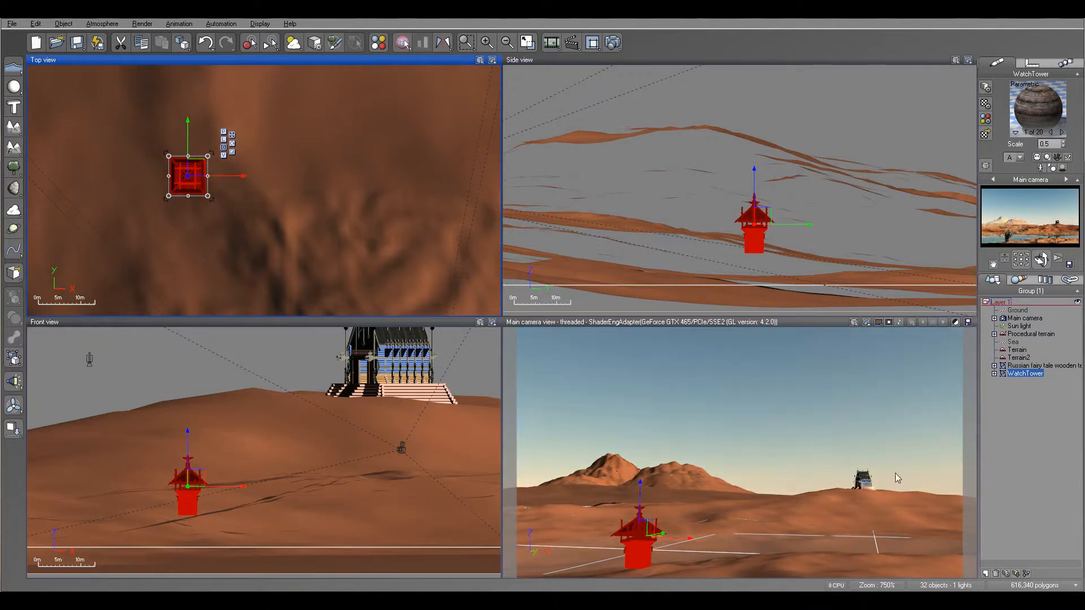
{"action": "left_click", "coordinate": [753, 174]}
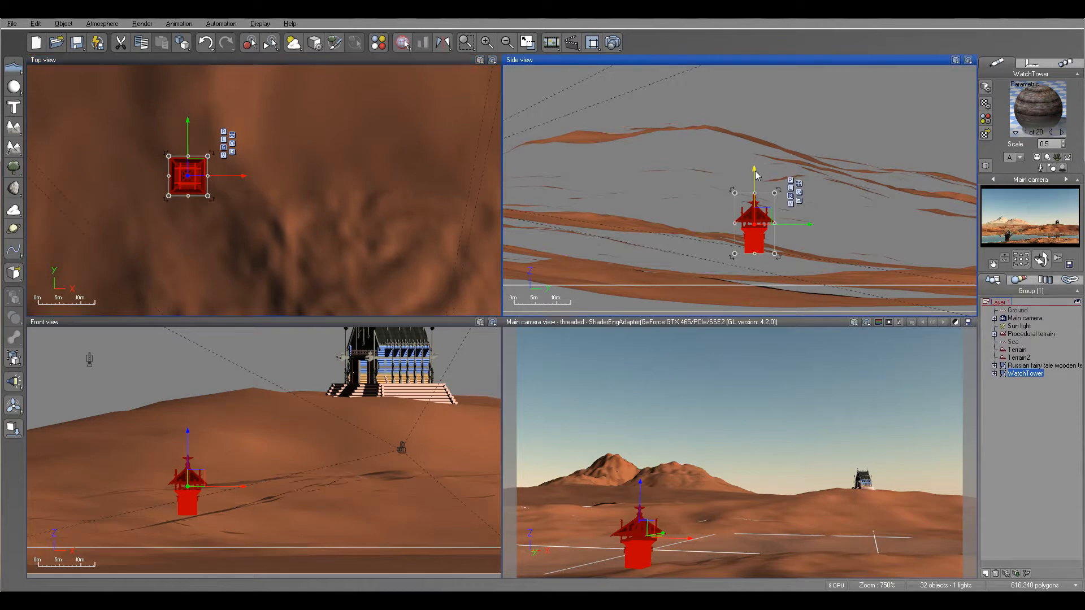
{"action": "left_click_drag", "start_coordinate": [773, 194], "coordinate": [762, 198]}
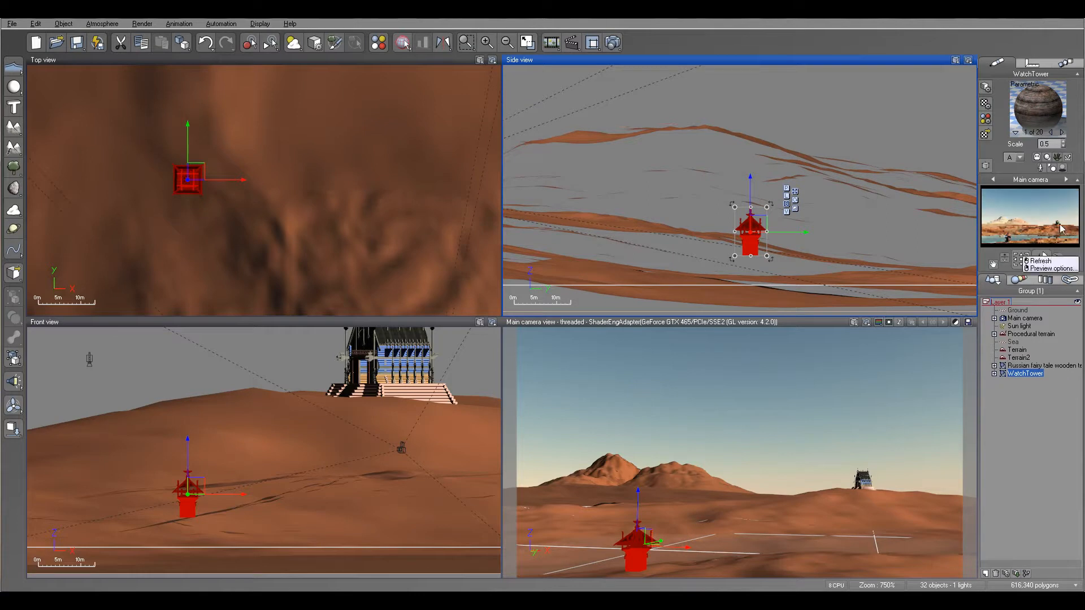
{"action": "key", "text": "F9"}
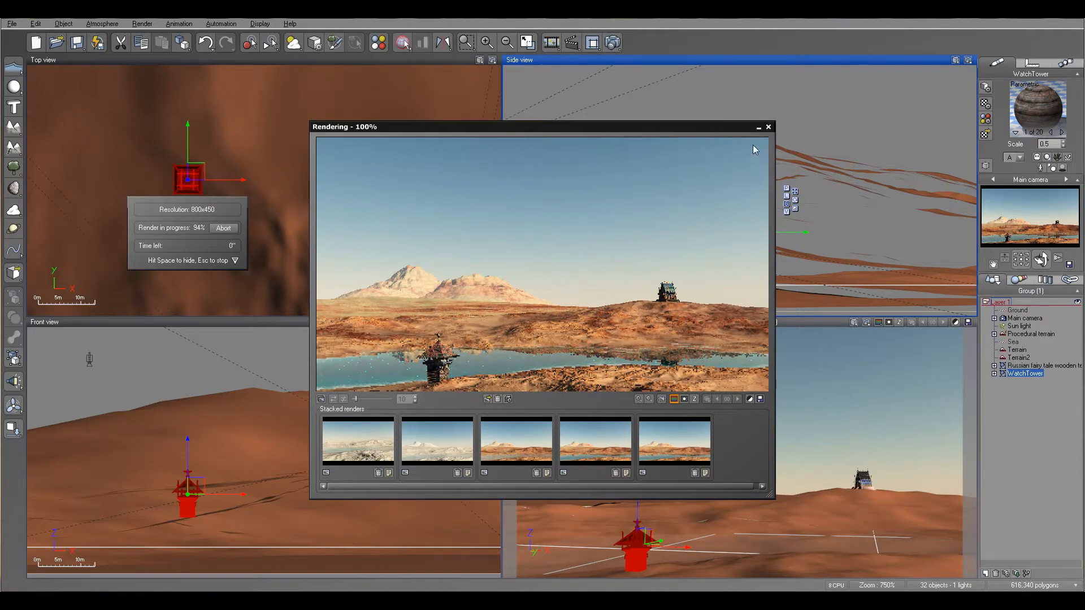
{"action": "left_click", "coordinate": [768, 128]}
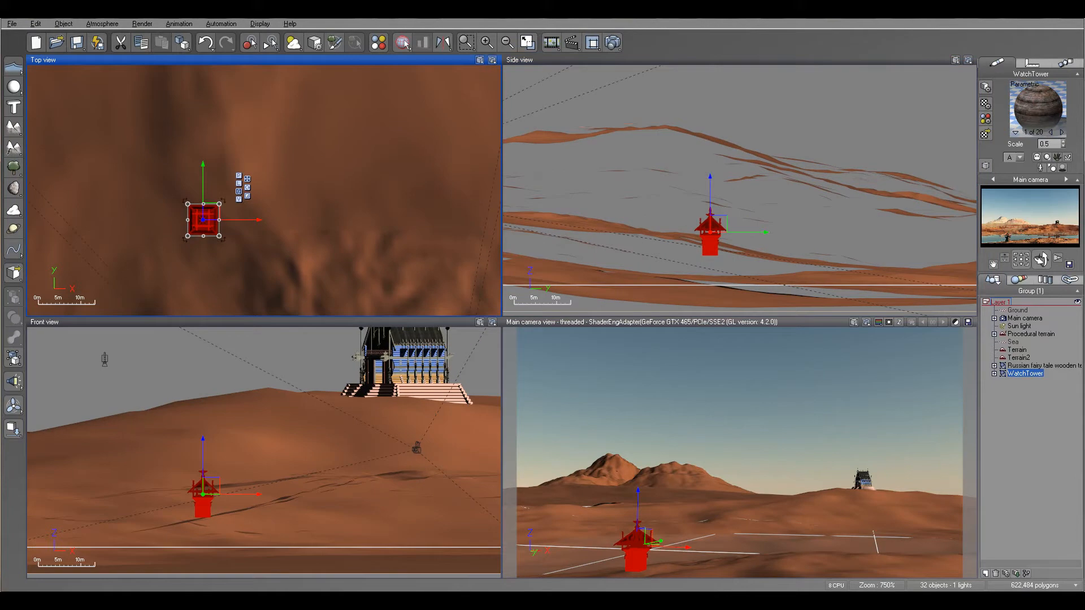
Step: Move the planet up and right in the sky, then lower it over the right-hand dunes
{"action": "scroll", "coordinate": [273, 212], "scroll_direction": "down", "scroll_amount": 6}
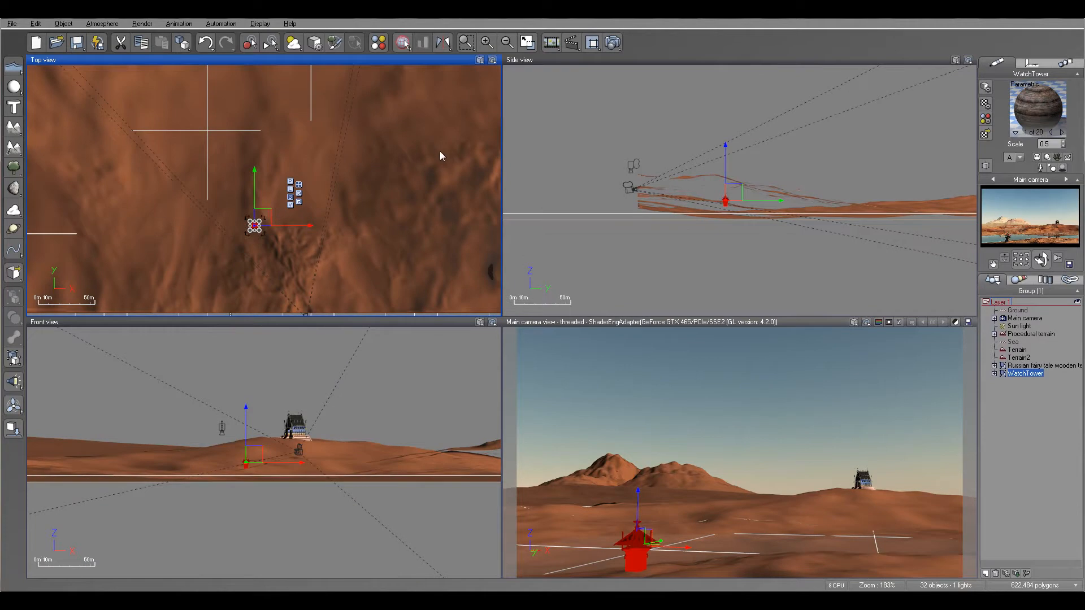
{"action": "right_click_drag", "start_coordinate": [441, 152], "coordinate": [375, 204]}
{"action": "right_click_drag", "start_coordinate": [315, 158], "coordinate": [418, 184]}
{"action": "scroll", "coordinate": [418, 185], "scroll_direction": "down", "scroll_amount": 4}
{"action": "right_click_drag", "start_coordinate": [418, 170], "coordinate": [412, 201]}
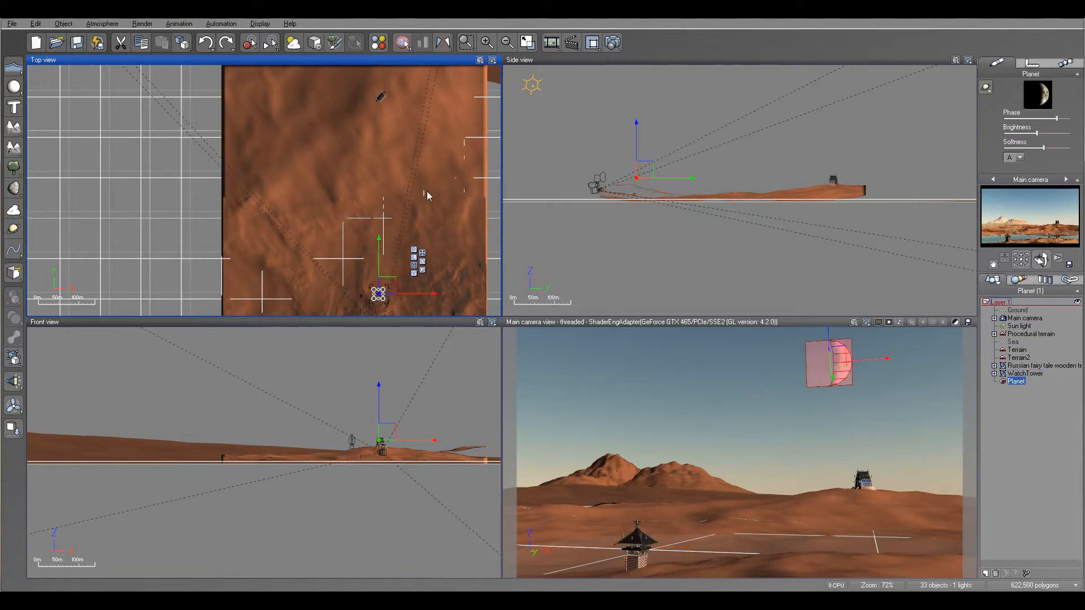
{"action": "right_click_drag", "start_coordinate": [439, 257], "coordinate": [429, 167]}
{"action": "left_click_drag", "start_coordinate": [377, 197], "coordinate": [401, 184]}
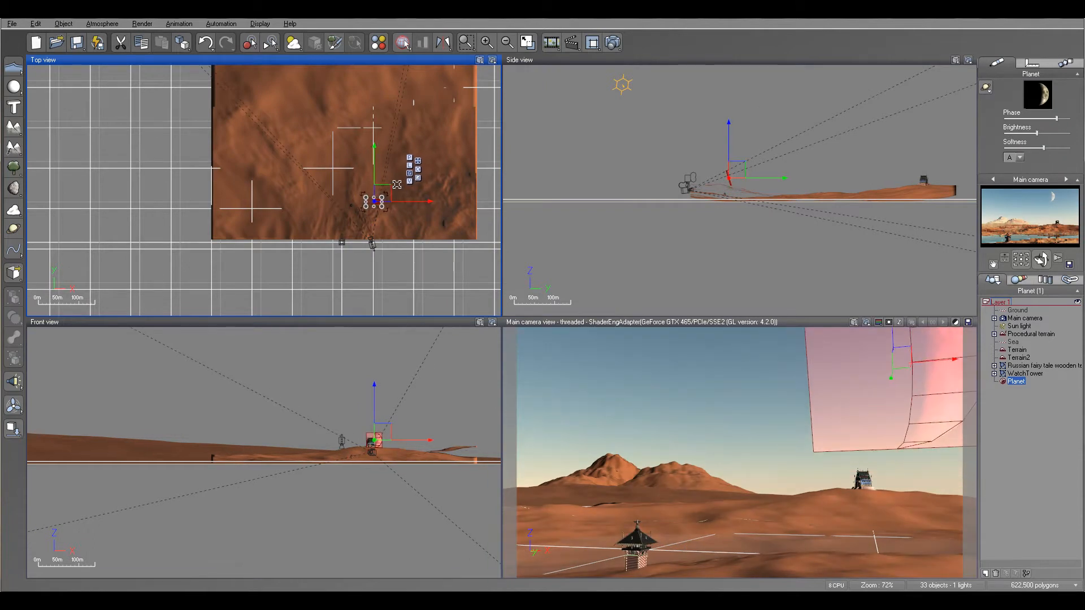
{"action": "scroll", "coordinate": [376, 203], "scroll_direction": "up", "scroll_amount": 5}
{"action": "left_click_drag", "start_coordinate": [735, 148], "coordinate": [739, 169]}
Step: Shift the planet left, enlarge it, and add a Sphere to the scene
{"action": "left_click_drag", "start_coordinate": [368, 196], "coordinate": [355, 195]}
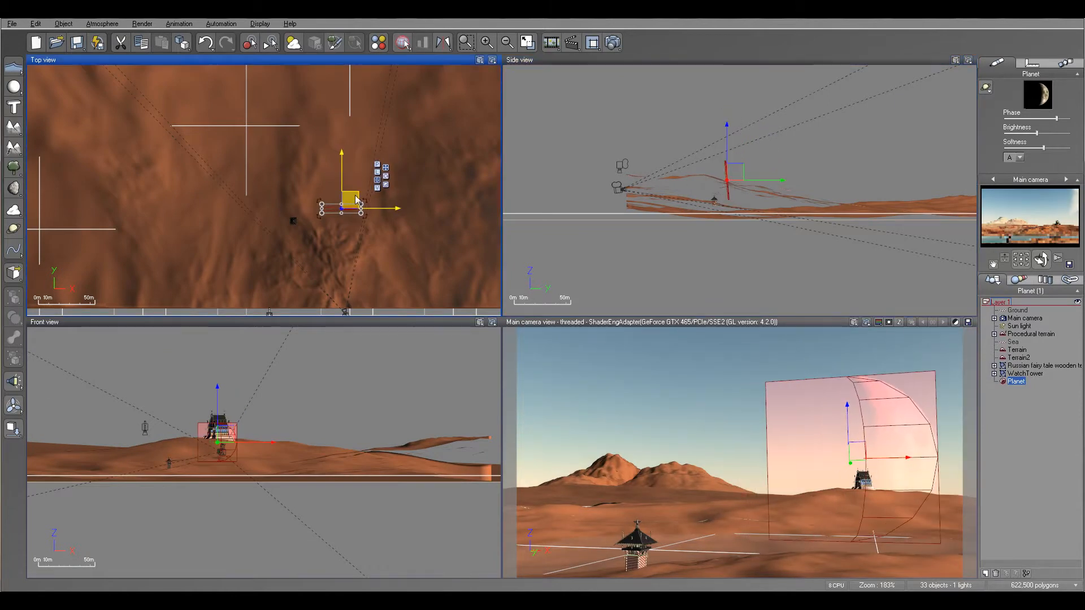
{"action": "left_click", "coordinate": [725, 168]}
{"action": "mouse_move", "coordinate": [730, 162]}
{"action": "left_mouse_down"}
{"action": "mouse_move", "coordinate": [735, 141]}
{"action": "mouse_move", "coordinate": [741, 171]}
{"action": "left_mouse_up"}
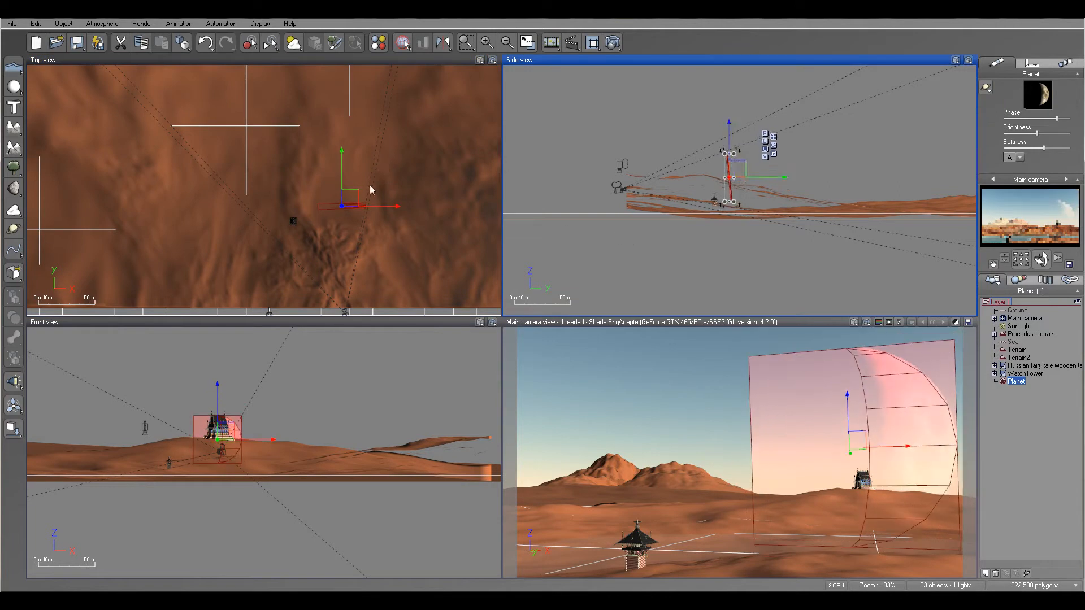
{"action": "left_click", "coordinate": [14, 86]}
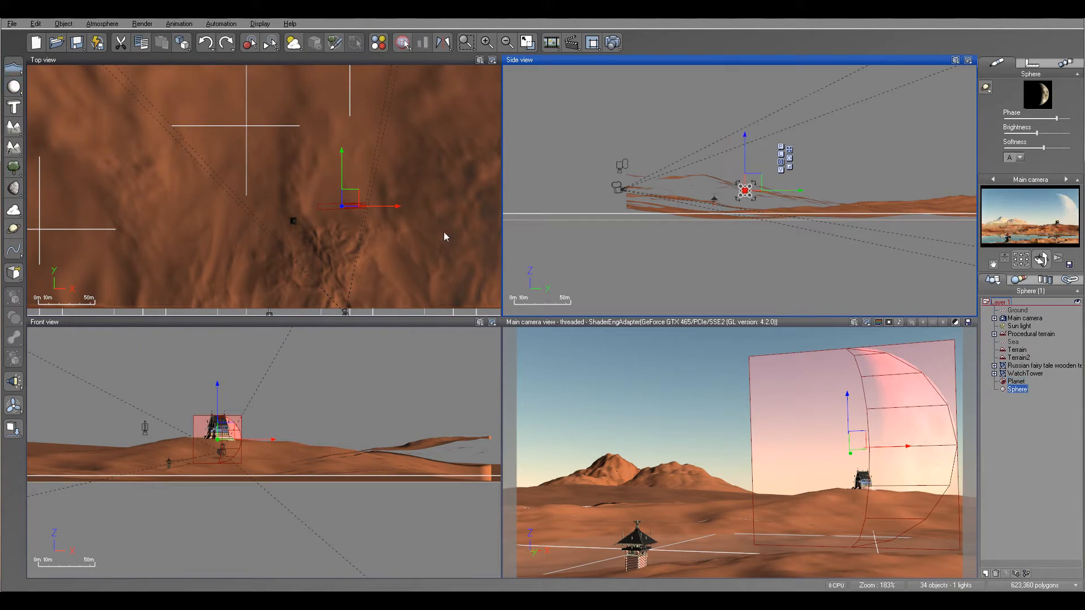
Step: Delete the sphere and add Planet2, placing it above Planet in the World Browser
{"action": "left_click", "coordinate": [1030, 389]}
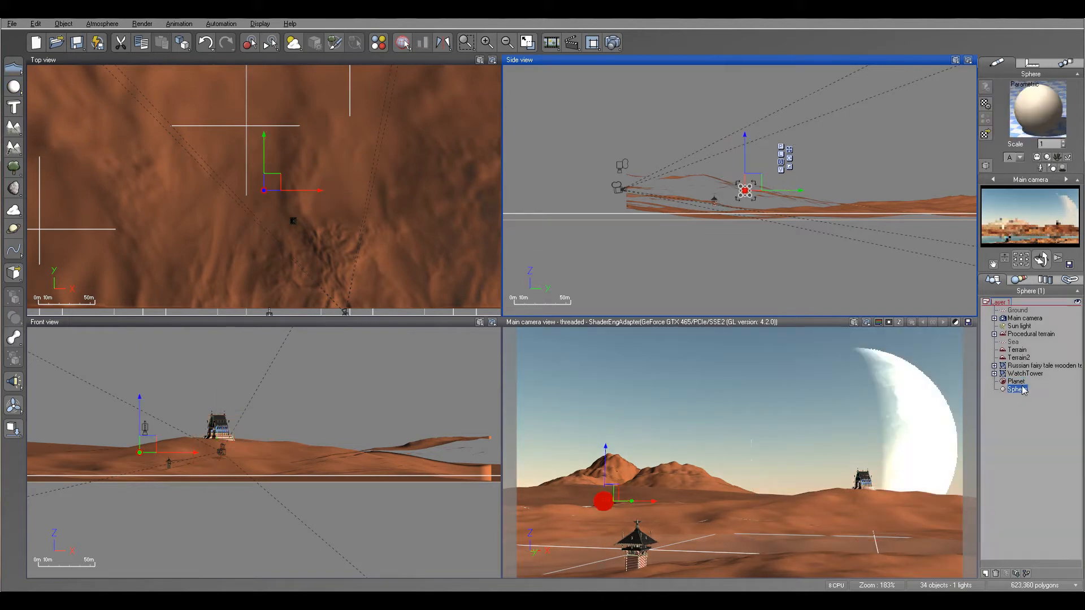
{"action": "key", "text": "Return"}
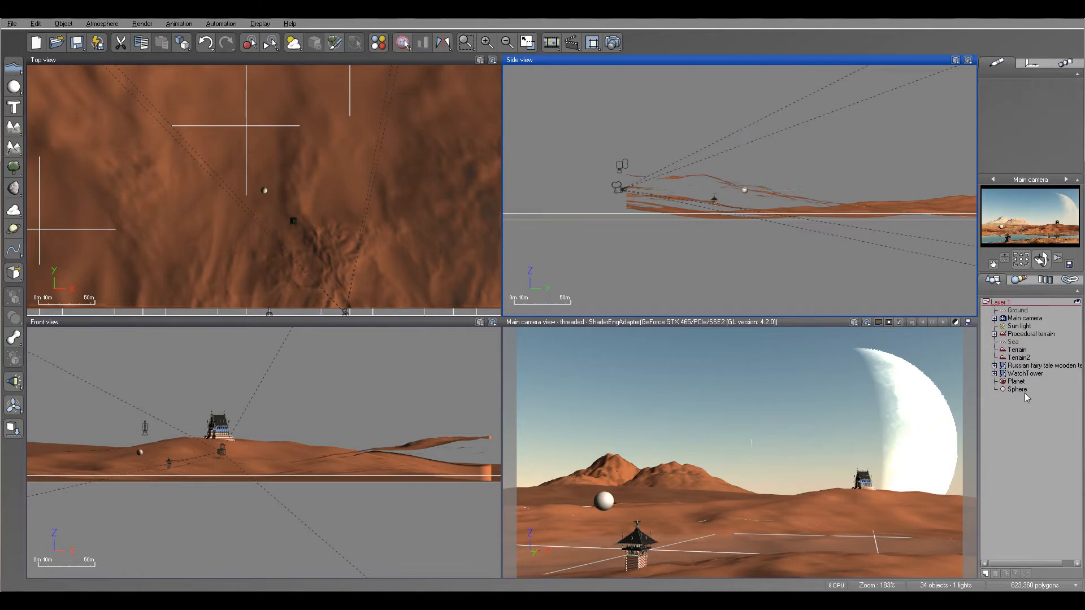
{"action": "key", "text": "Delete"}
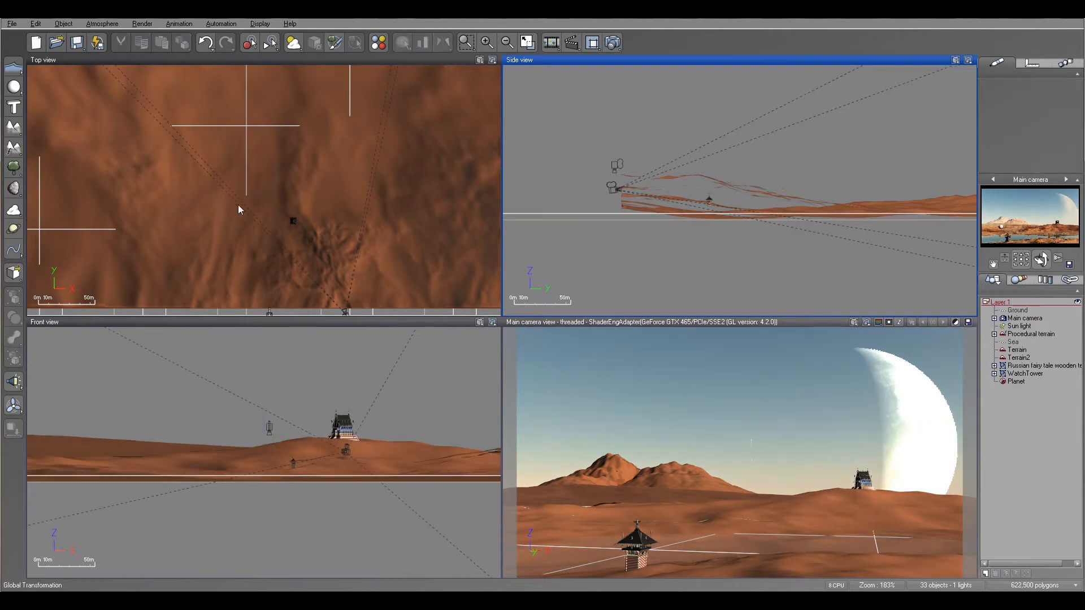
{"action": "left_click", "coordinate": [13, 228]}
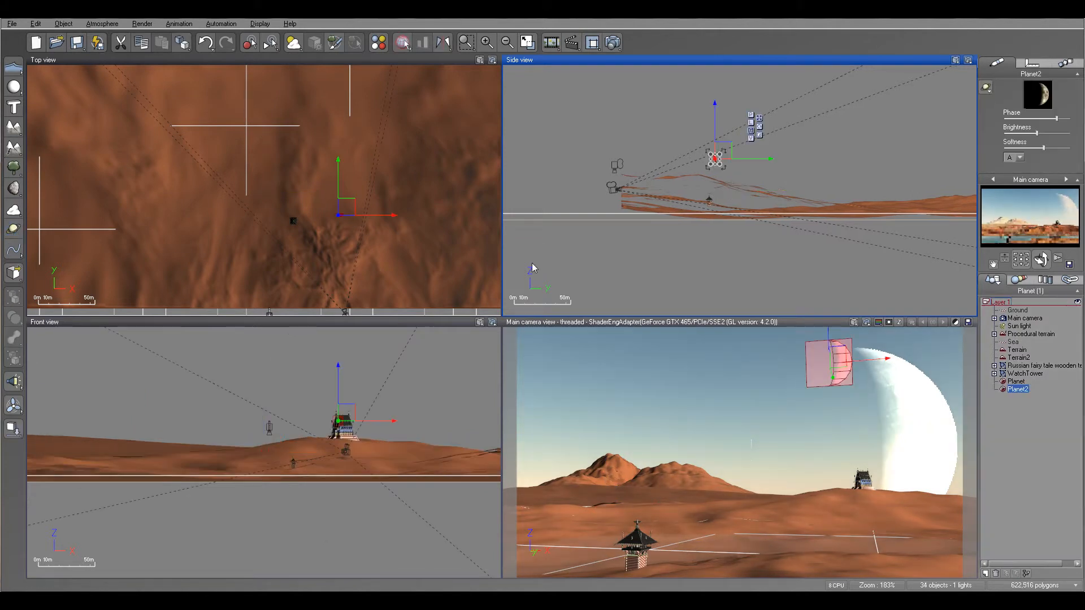
{"action": "left_click_drag", "start_coordinate": [1022, 388], "coordinate": [1020, 380]}
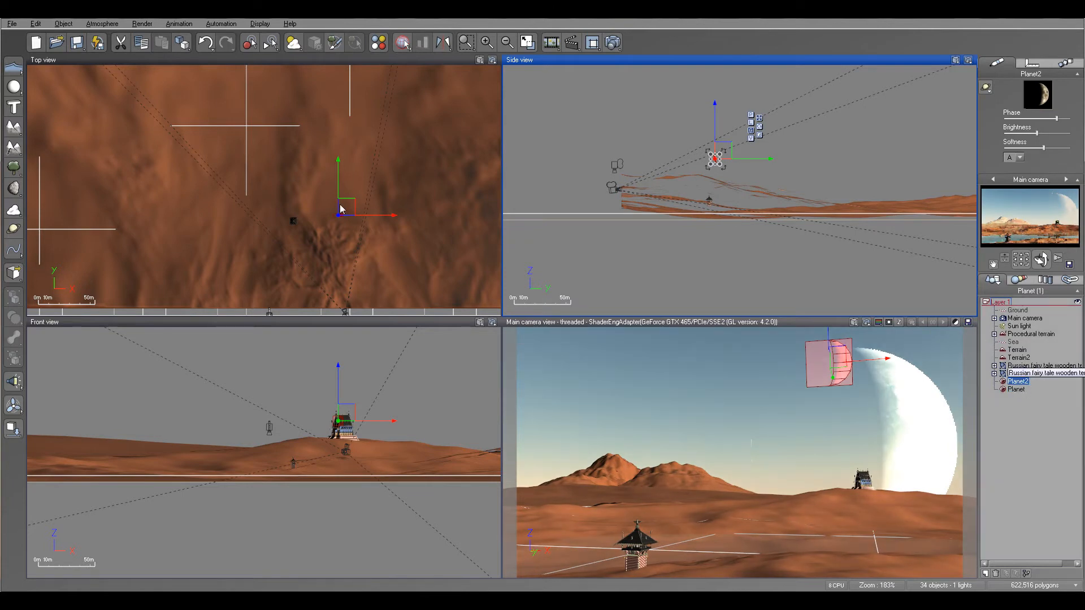
Step: Move Planet2 left of the large planet and lower it slightly in the sky
{"action": "right_click_drag", "start_coordinate": [430, 239], "coordinate": [439, 199]}
{"action": "scroll", "coordinate": [438, 200], "scroll_direction": "up", "scroll_amount": 8}
{"action": "right_click_drag", "start_coordinate": [300, 187], "coordinate": [513, 284]}
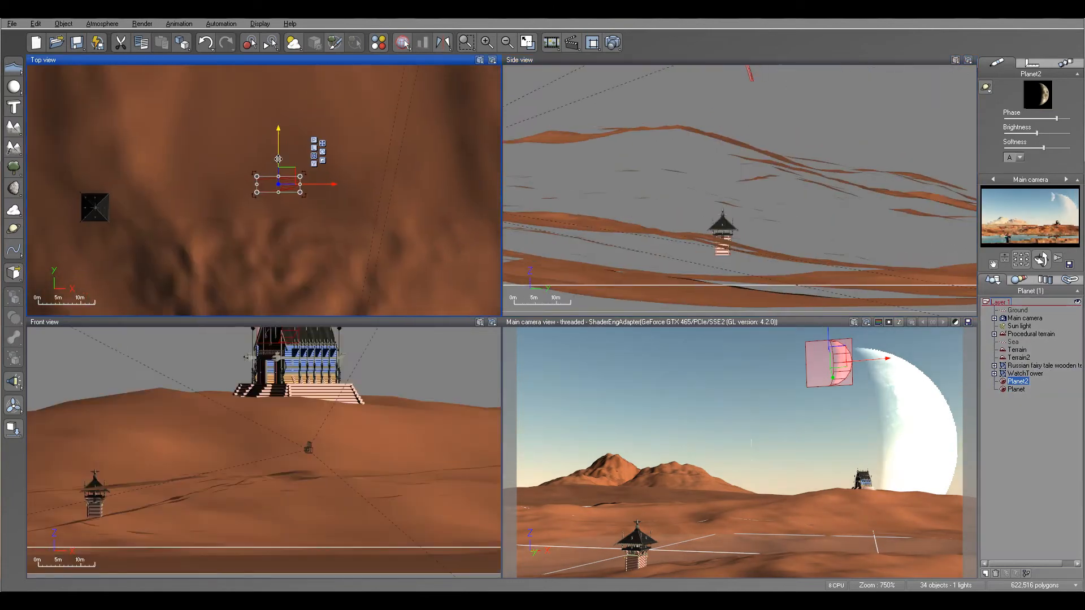
{"action": "left_click_drag", "start_coordinate": [325, 187], "coordinate": [289, 199]}
{"action": "right_click_drag", "start_coordinate": [798, 193], "coordinate": [817, 268]}
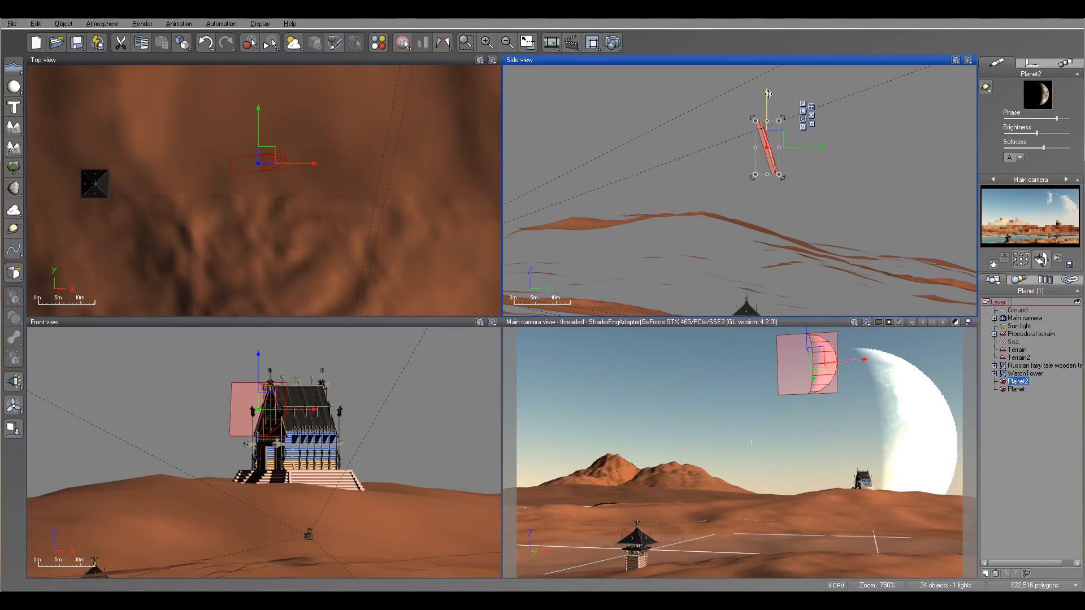
{"action": "left_click_drag", "start_coordinate": [770, 100], "coordinate": [775, 119]}
{"action": "left_click_drag", "start_coordinate": [308, 163], "coordinate": [305, 165]}
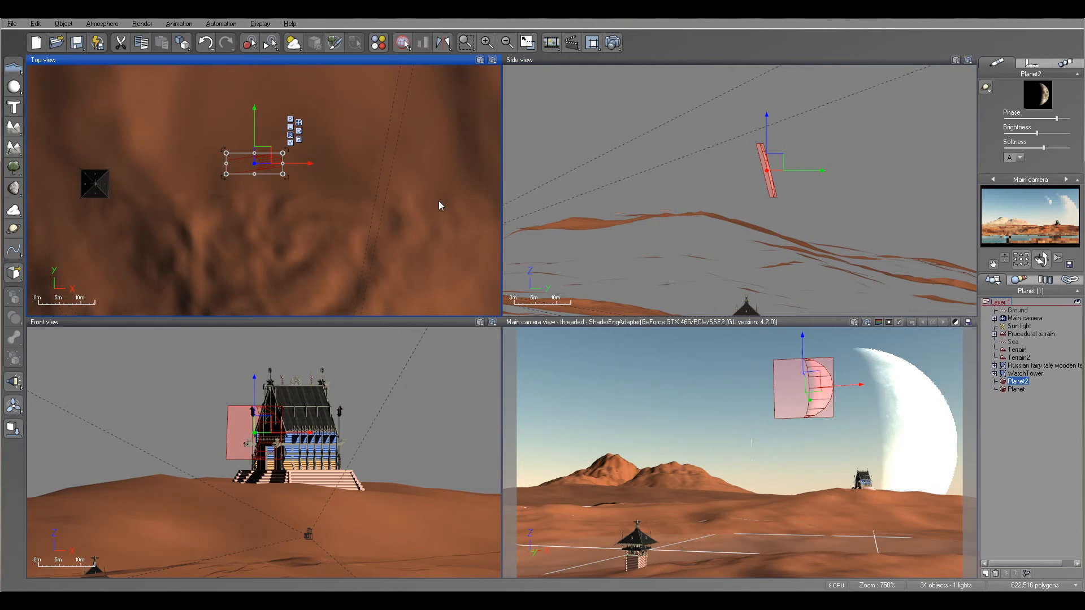